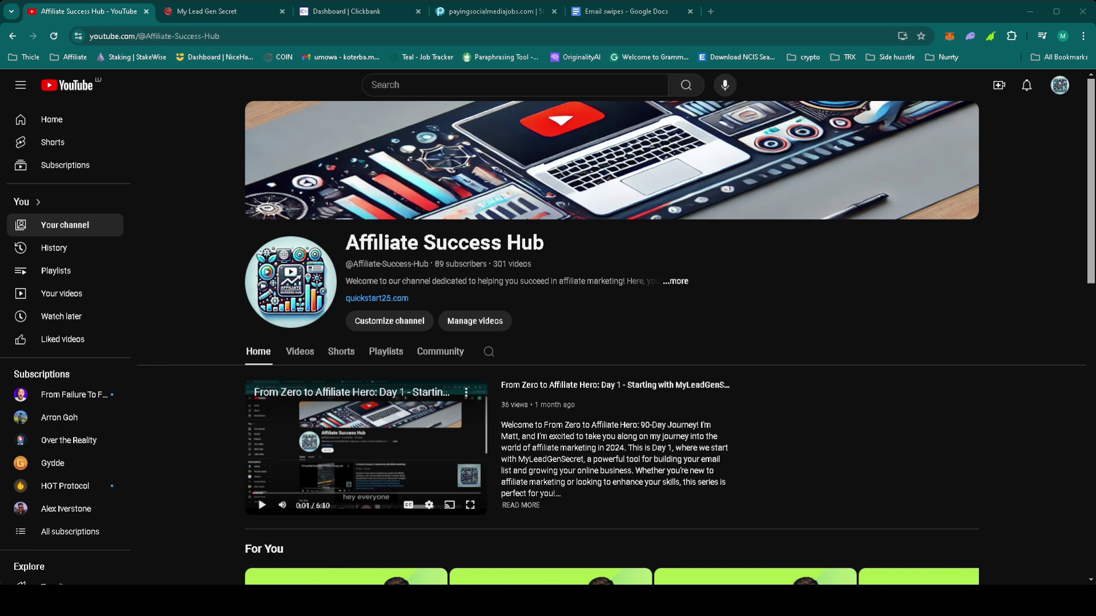
Step: Check MyLeadGenSecret's recent mailing statistics, then view ClickBank's weekly earnings dashboard
{"action": "left_click", "coordinate": [214, 12]}
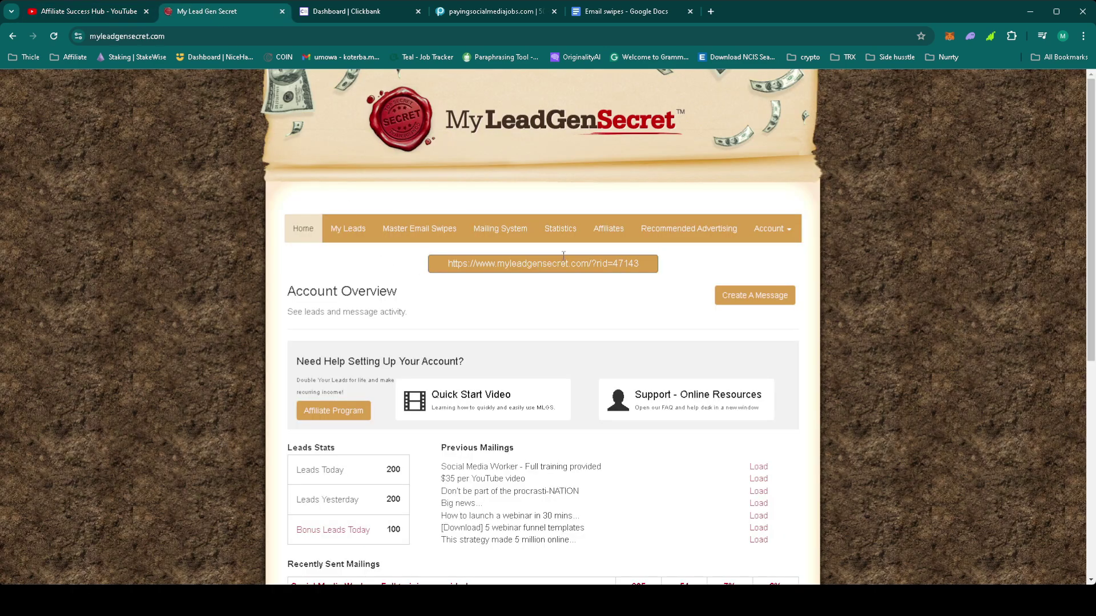
{"action": "left_click", "coordinate": [560, 229]}
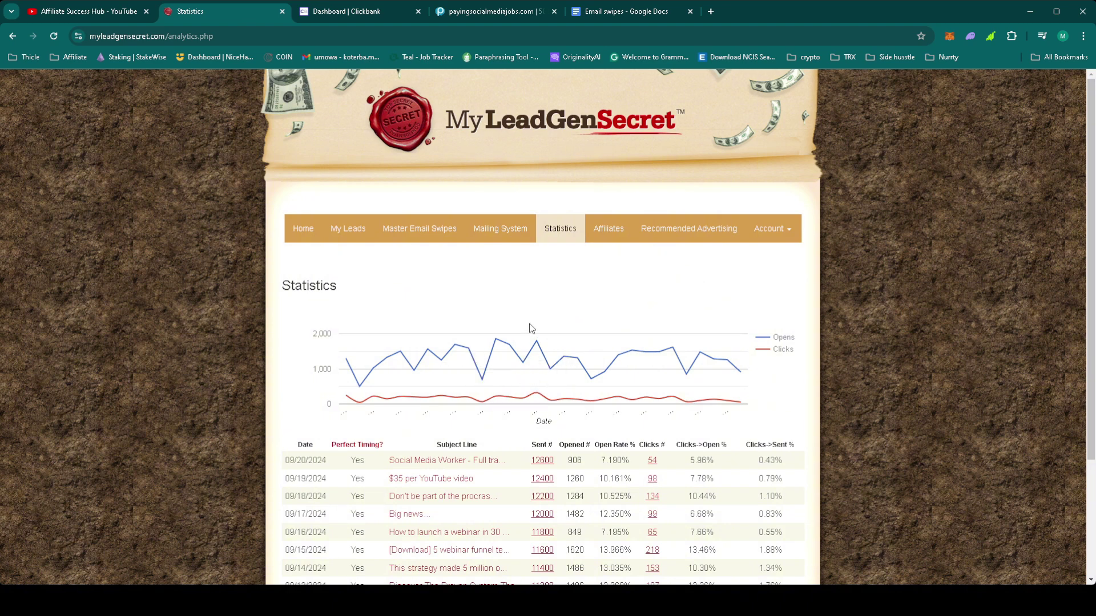
{"action": "left_click", "coordinate": [374, 14]}
{"action": "mouse_move", "coordinate": [873, 349]}
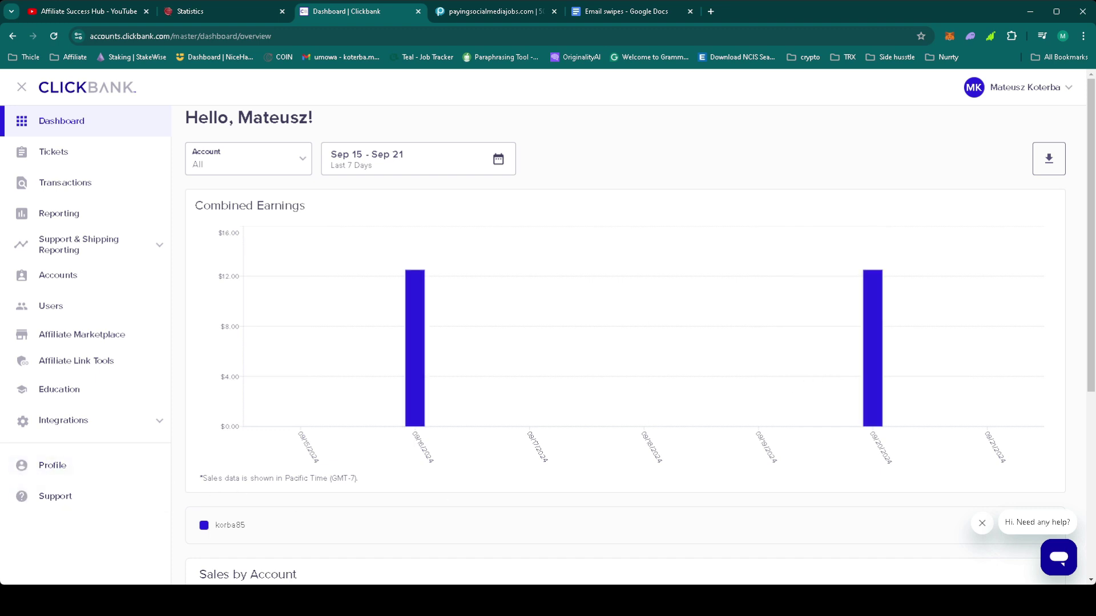
Step: Sign back into ClickBank and reload the timed-out PayingSocialMediaJobs affiliate page
{"action": "key", "text": "F5"}
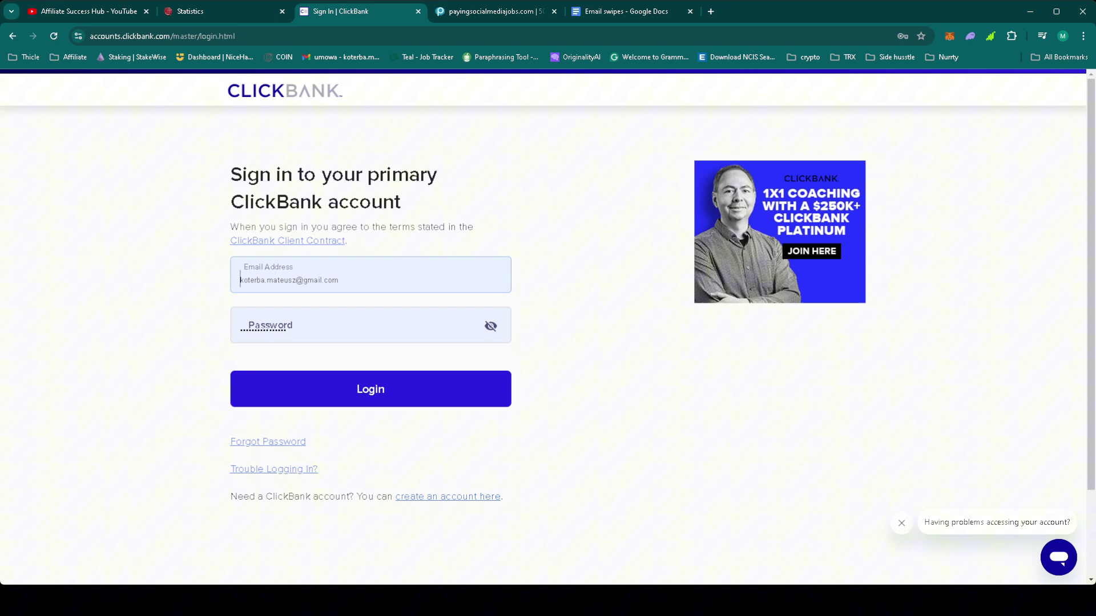
{"action": "left_click", "coordinate": [288, 404]}
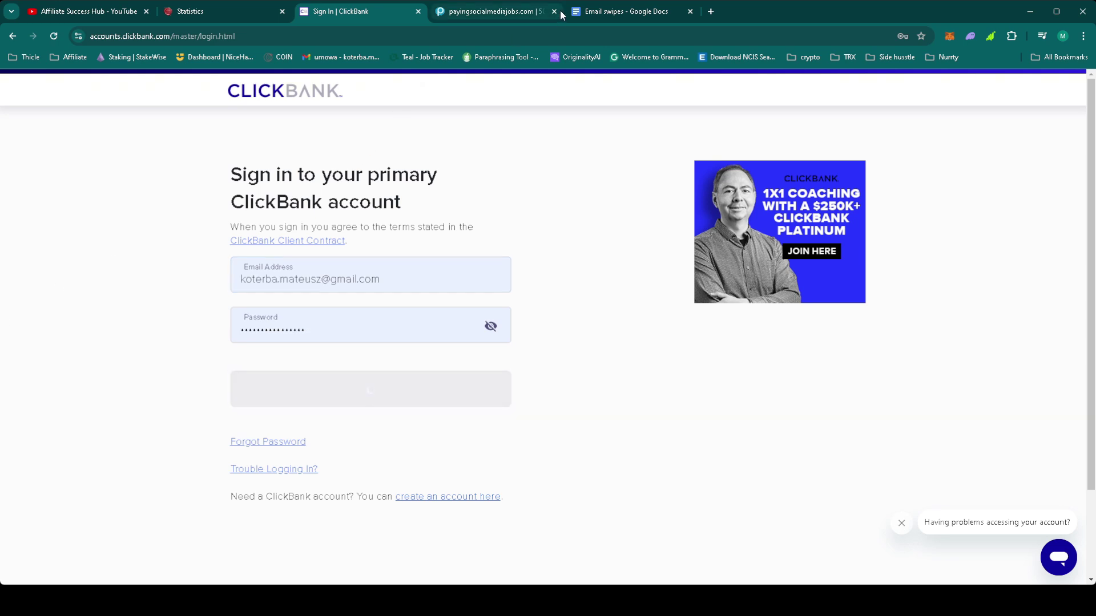
{"action": "left_click", "coordinate": [492, 11]}
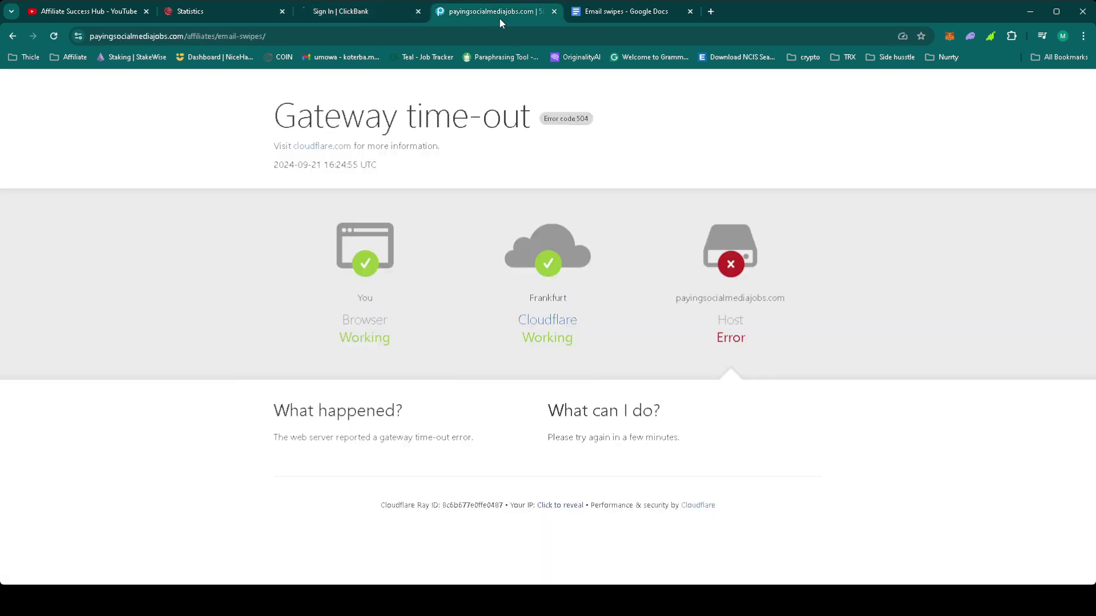
{"action": "left_click", "coordinate": [54, 36]}
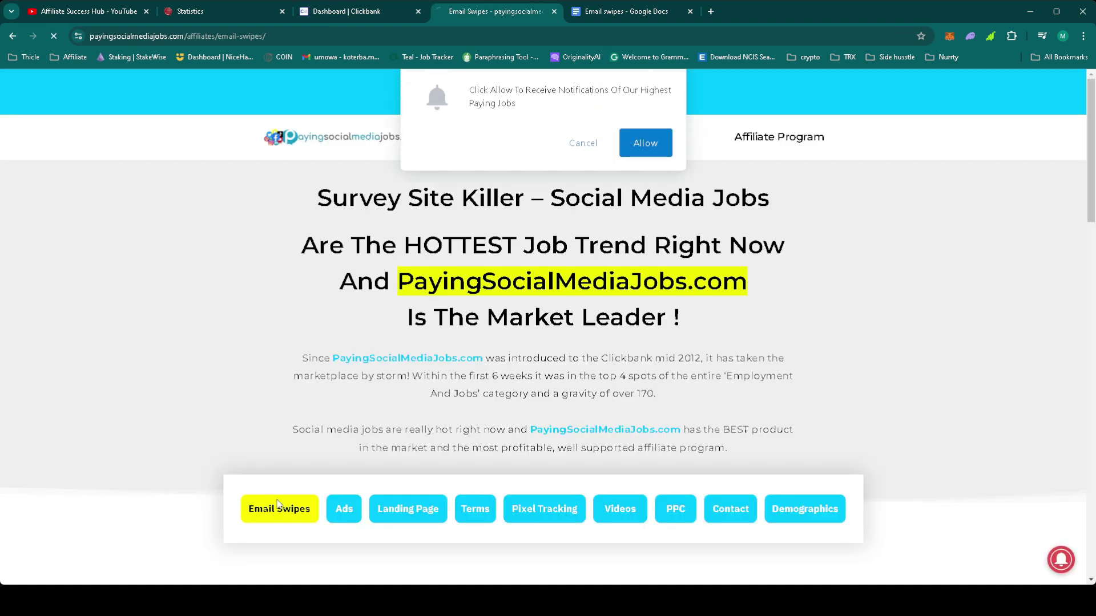
Step: Insert a page break after the last hoplink and add the 'Day 53 email 4:' heading
{"action": "left_click", "coordinate": [583, 143]}
{"action": "left_click", "coordinate": [619, 12]}
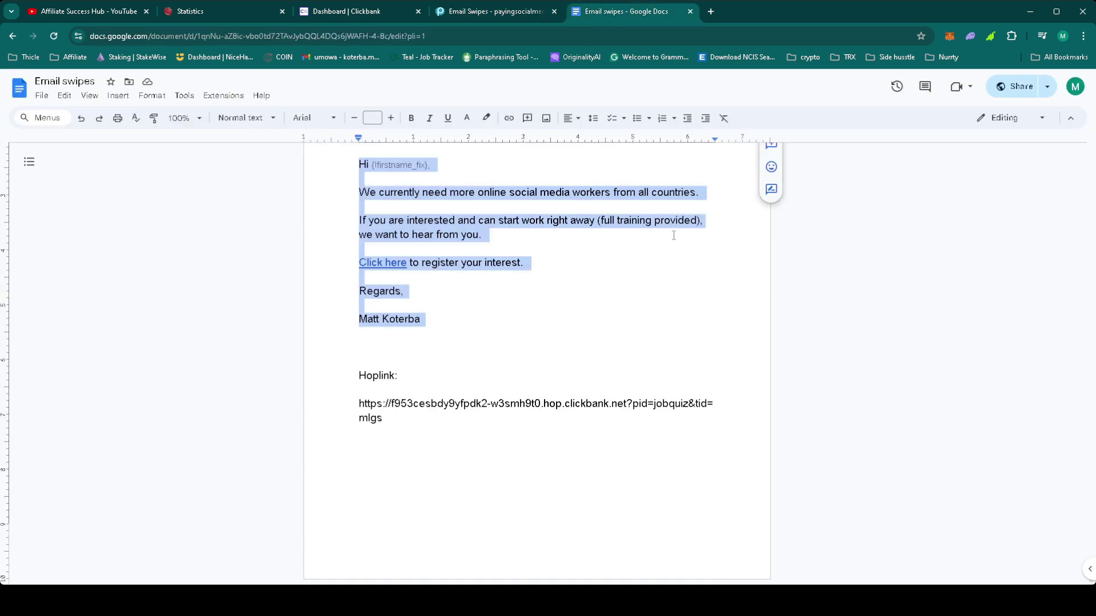
{"action": "scroll", "coordinate": [559, 353], "scroll_direction": "up", "scroll_amount": 3}
{"action": "scroll", "coordinate": [560, 353], "scroll_direction": "down", "scroll_amount": 3}
{"action": "left_click", "coordinate": [432, 424]}
{"action": "key", "text": "ctrl+Return"}
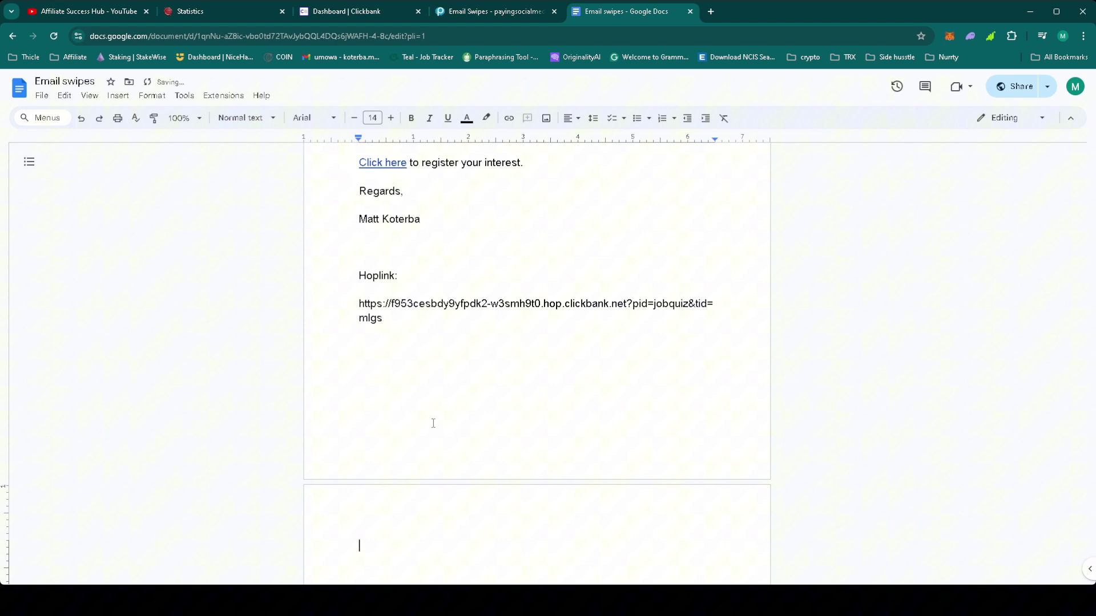
{"action": "type", "text": "Day 53 email 5"}
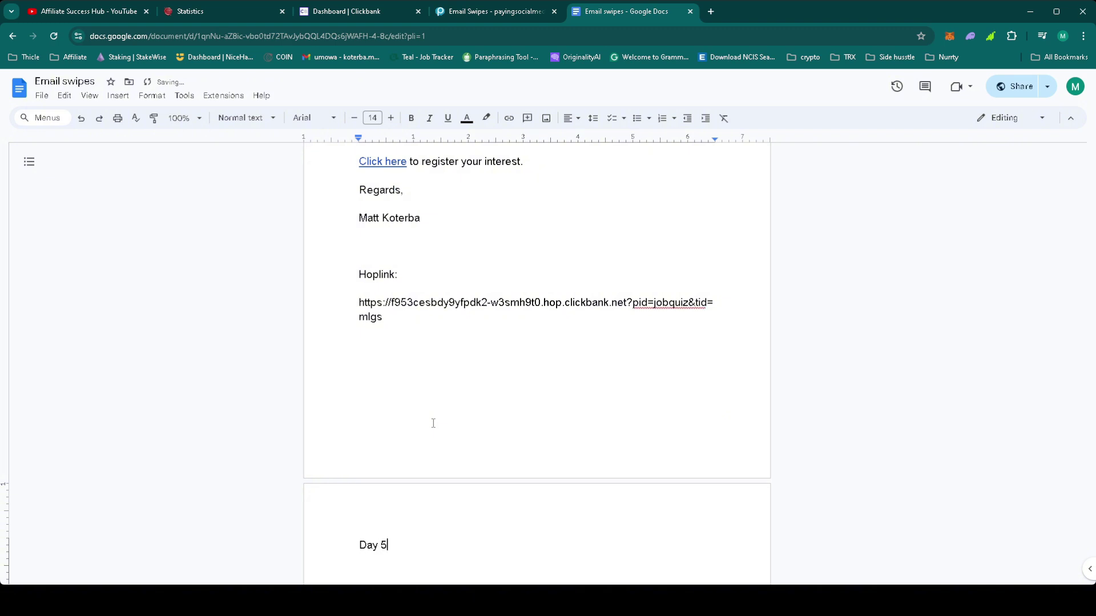
{"action": "key", "text": "BackSpace"}
{"action": "type", "text": "4:"}
{"action": "key", "text": "Return"}
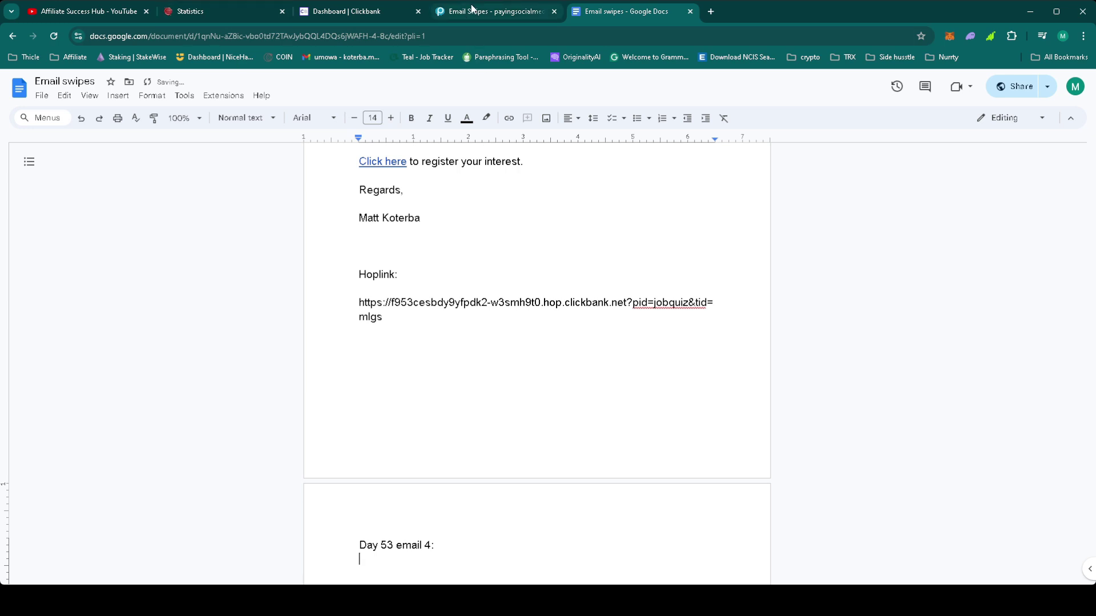
{"action": "left_click", "coordinate": [492, 11]}
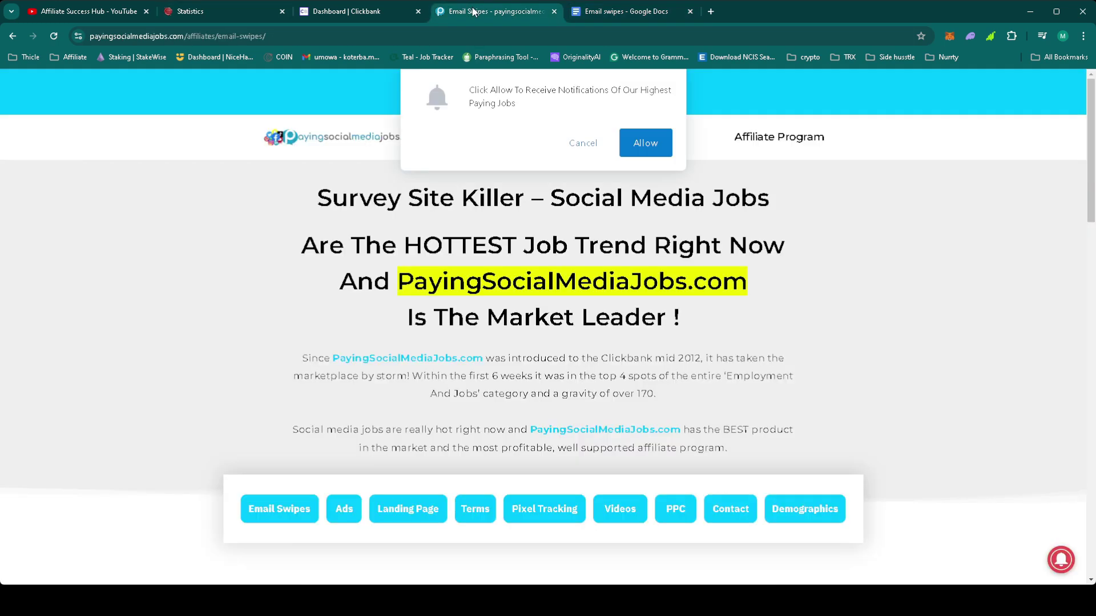
Step: Copy the full Email 4 swipe and hoplink from the Email Swipes section
{"action": "left_click", "coordinate": [583, 143]}
{"action": "left_click", "coordinate": [279, 509]}
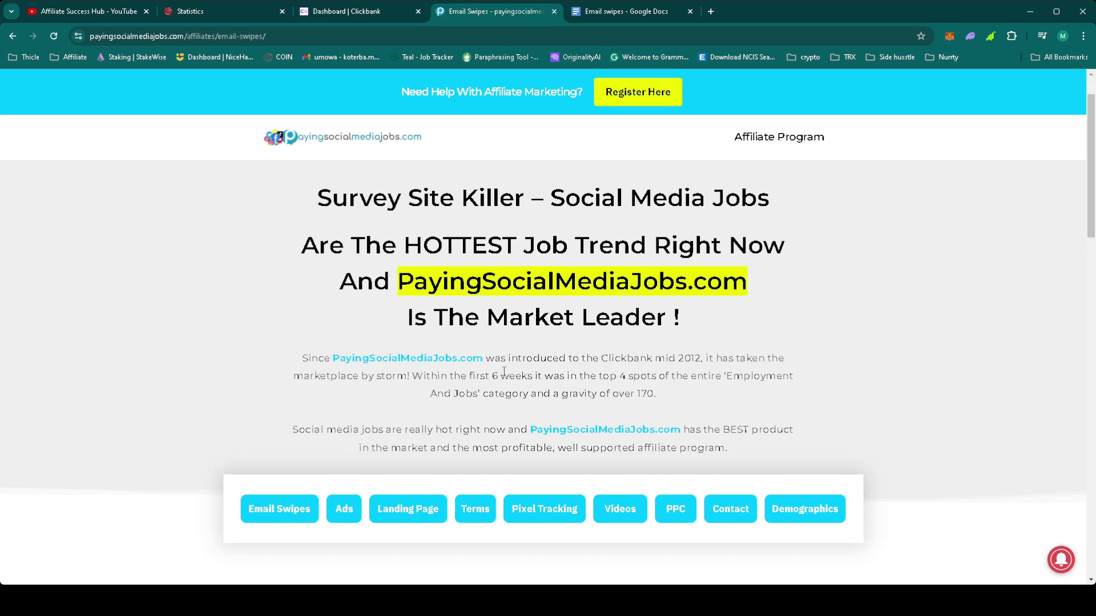
{"action": "scroll", "coordinate": [503, 371], "scroll_direction": "down", "scroll_amount": 10}
{"action": "scroll", "coordinate": [503, 370], "scroll_direction": "down", "scroll_amount": 10}
{"action": "scroll", "coordinate": [503, 364], "scroll_direction": "down", "scroll_amount": 5}
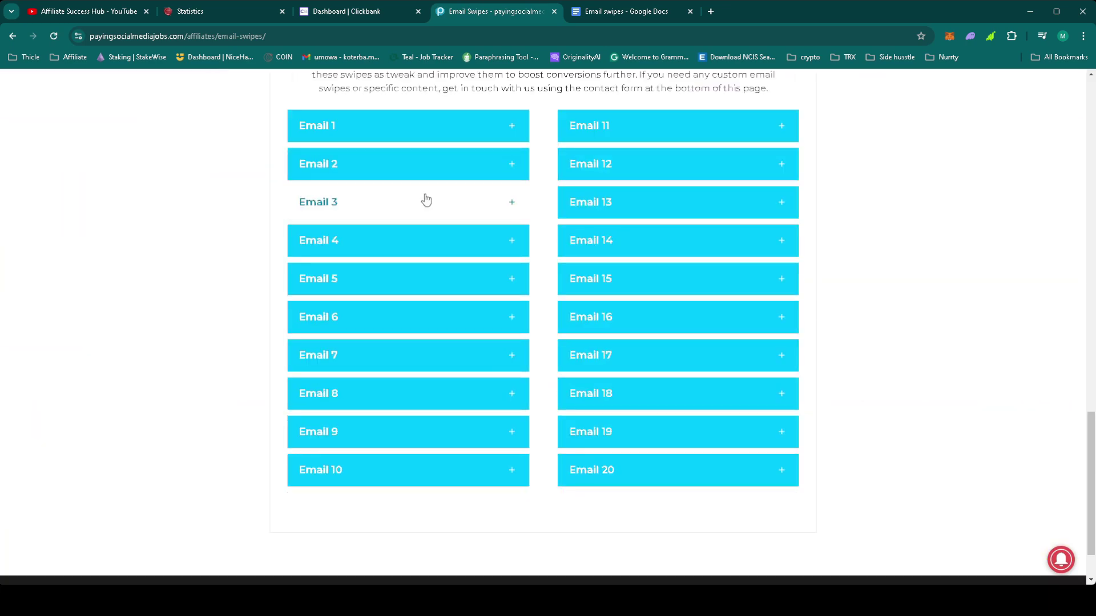
{"action": "left_click", "coordinate": [358, 249]}
{"action": "mouse_move", "coordinate": [294, 276]}
{"action": "left_mouse_down"}
{"action": "mouse_move", "coordinate": [471, 339]}
{"action": "mouse_move", "coordinate": [508, 484]}
{"action": "left_mouse_up"}
{"action": "key", "text": "ctrl+c"}
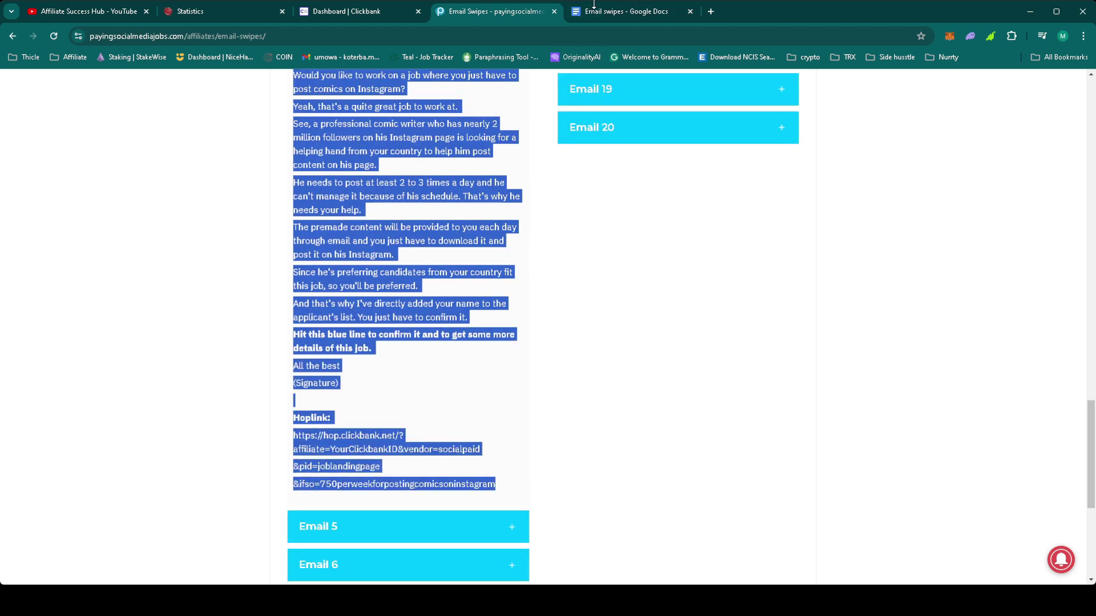
{"action": "left_click", "coordinate": [619, 12]}
{"action": "scroll", "coordinate": [422, 336], "scroll_direction": "down", "scroll_amount": 3}
Step: Paste the Email 4 swipe as plain text and rejoin the split hoplink lines
{"action": "right_click", "coordinate": [421, 336]}
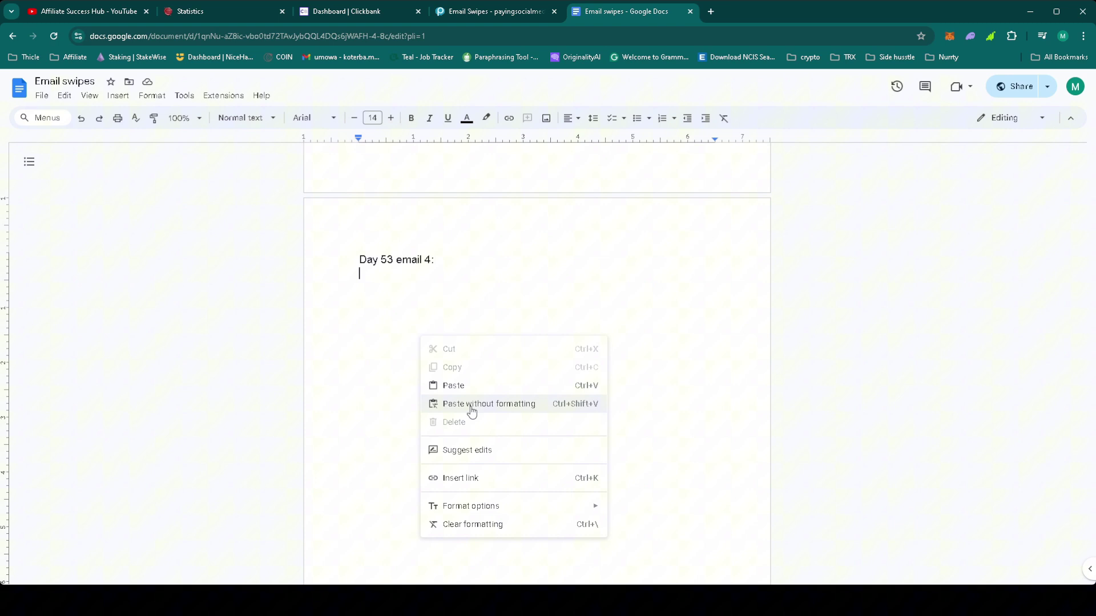
{"action": "left_click", "coordinate": [488, 403]}
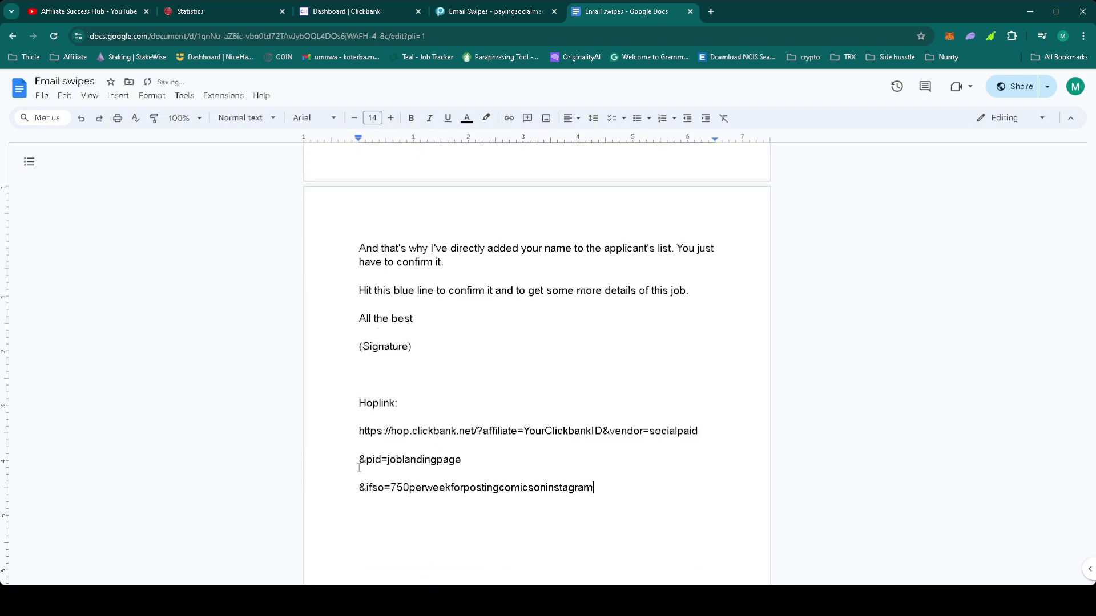
{"action": "left_click", "coordinate": [358, 460]}
{"action": "key", "text": "BackSpace"}
{"action": "key", "text": "BackSpace"}
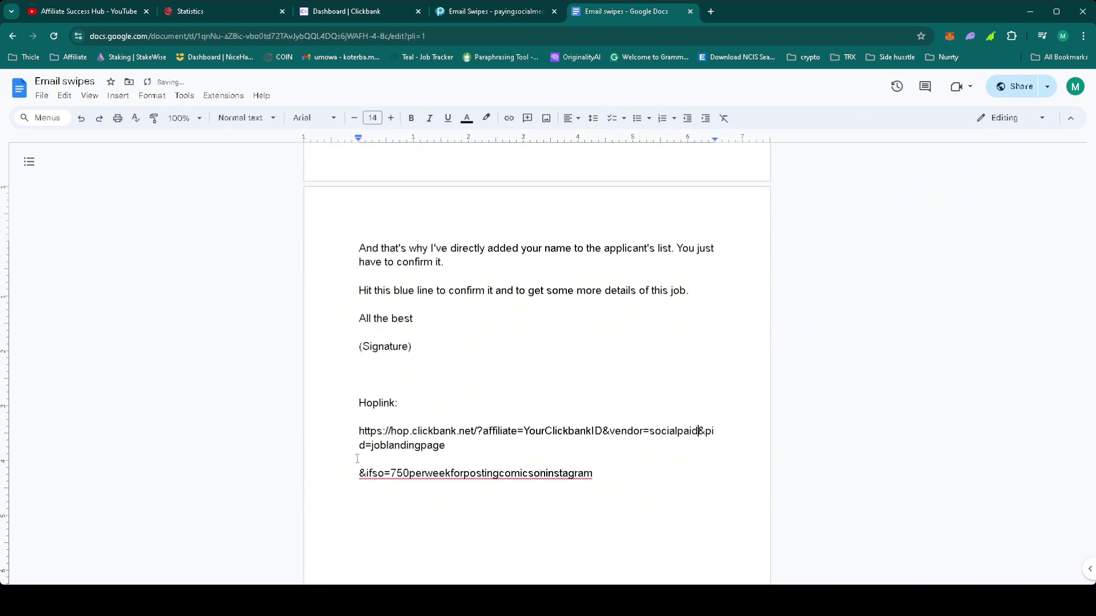
{"action": "left_click", "coordinate": [359, 473]}
{"action": "key", "text": "BackSpace"}
{"action": "key", "text": "BackSpace"}
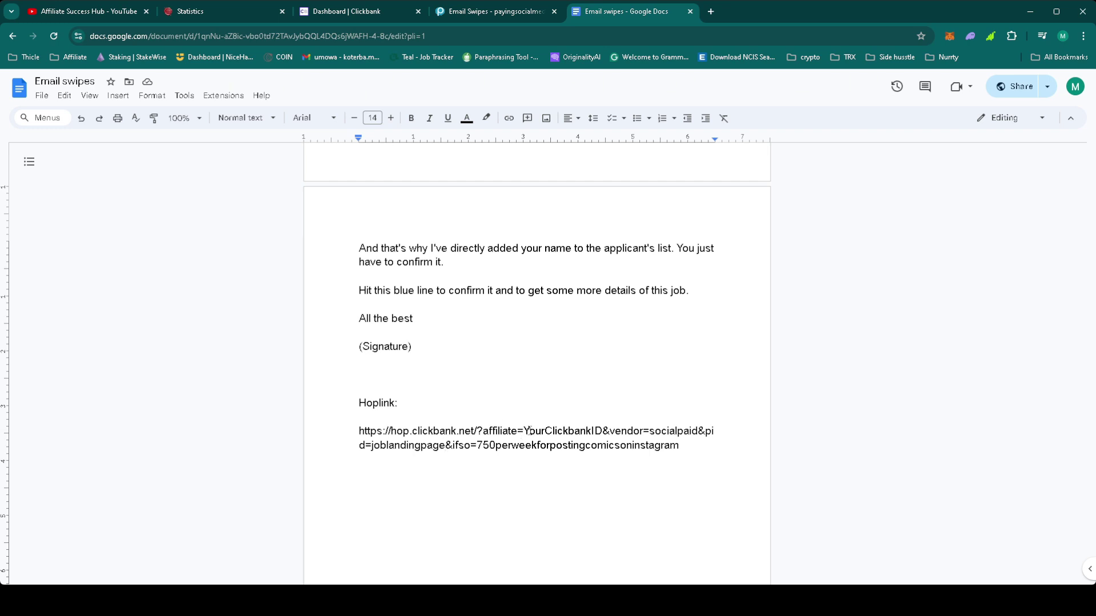
Step: Replace YourClickbankID with korba85, append &tid=mlgs, and select the full hoplink
{"action": "left_click_drag", "start_coordinate": [525, 430], "coordinate": [604, 430]}
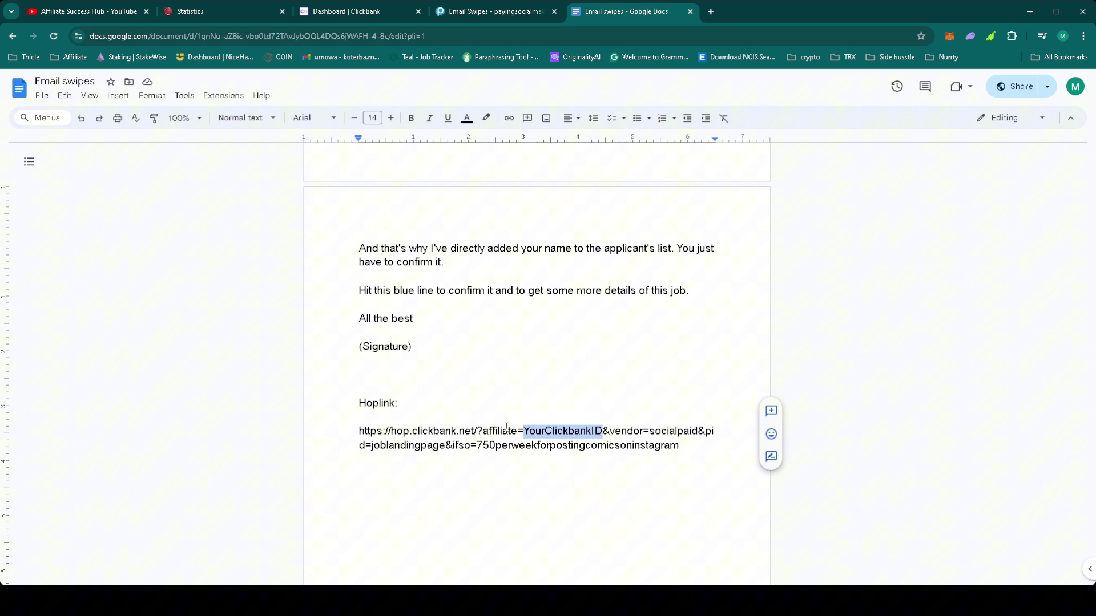
{"action": "type", "text": "korba85"}
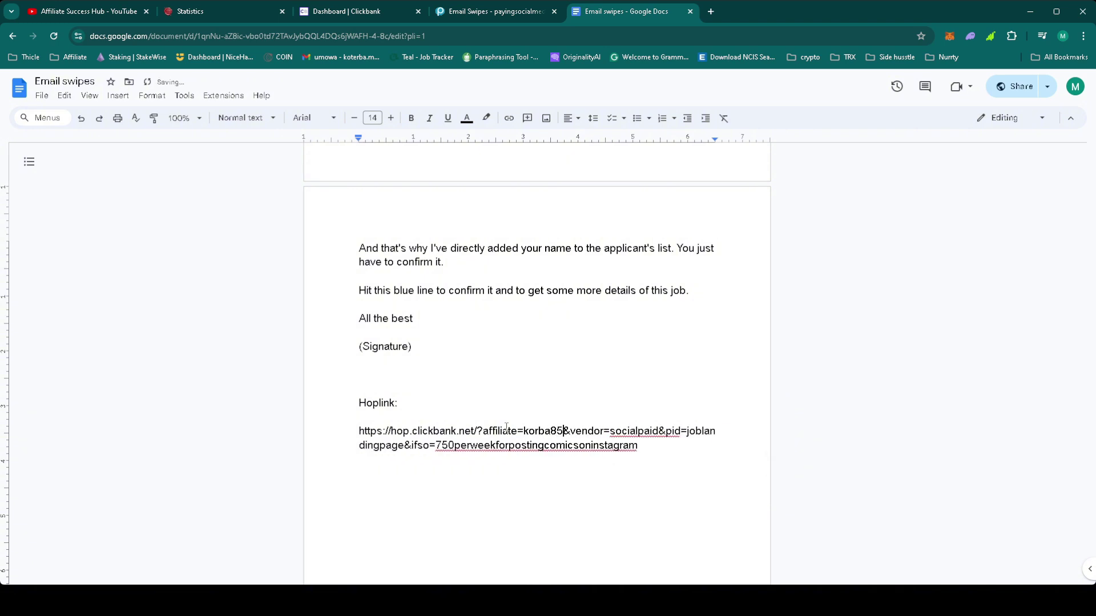
{"action": "left_click", "coordinate": [668, 447]}
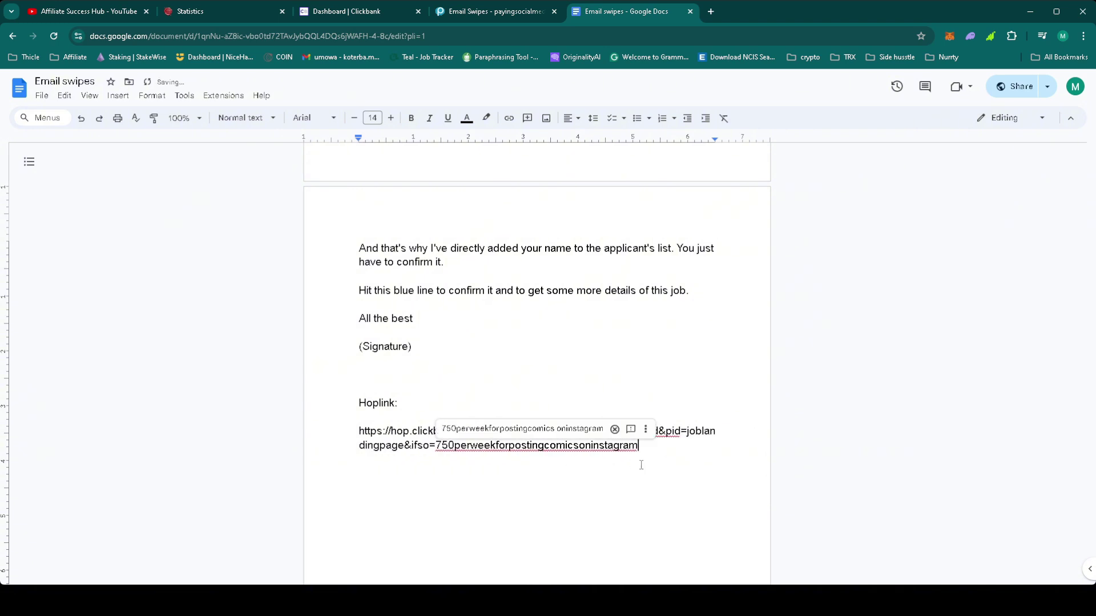
{"action": "type", "text": "&t"}
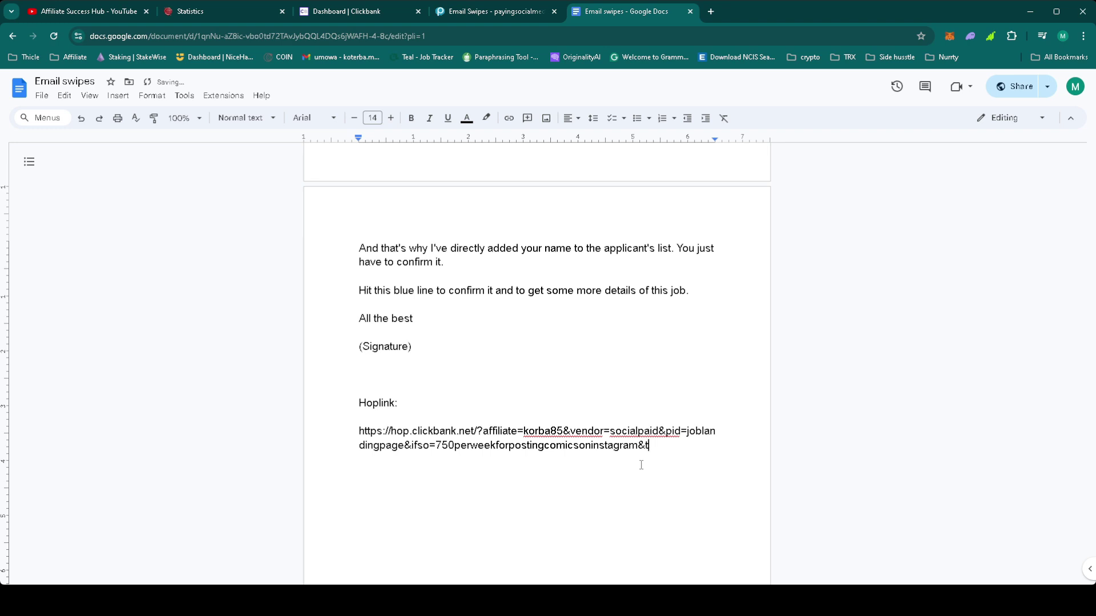
{"action": "type", "text": "id=mlg"}
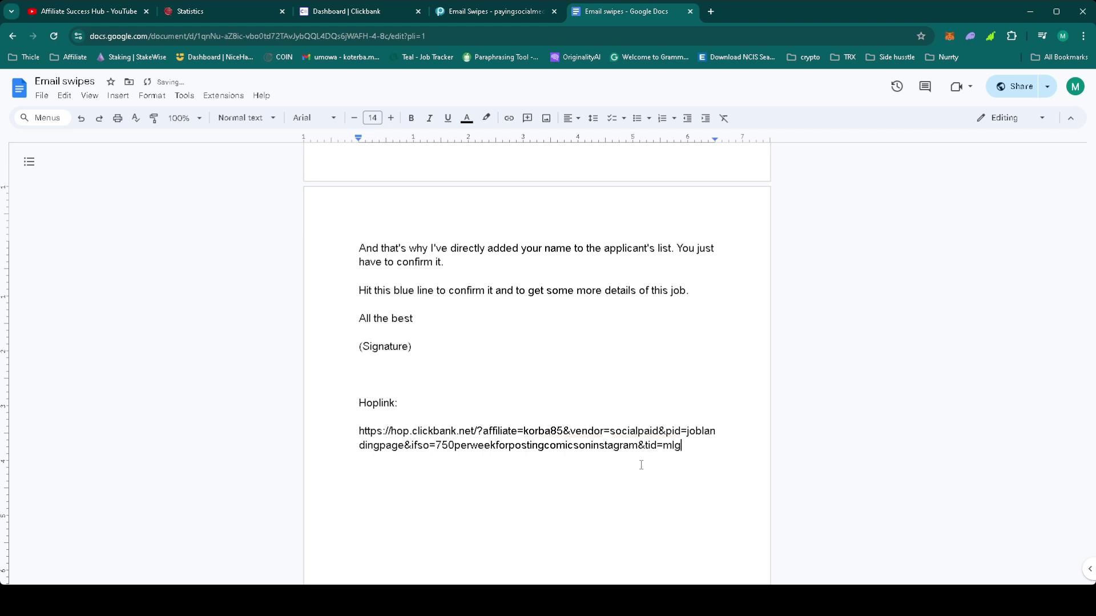
{"action": "type", "text": "s"}
{"action": "left_click_drag", "start_coordinate": [692, 447], "coordinate": [359, 431]}
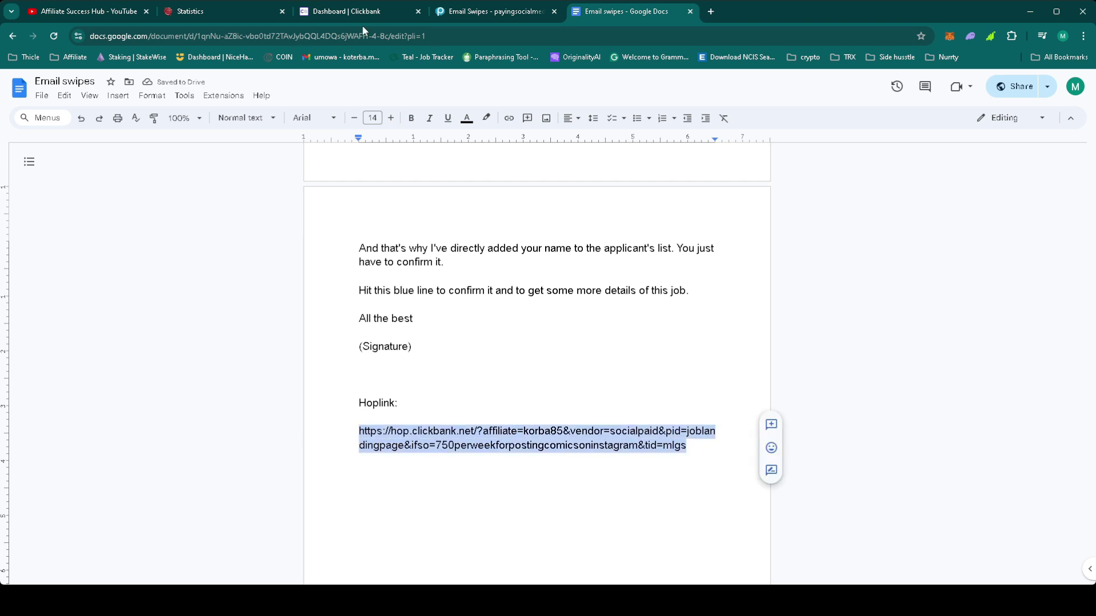
Step: Encode the korba85 hoplink with ClickBank's Affiliate Link Tools and copy the encrypted link
{"action": "left_click", "coordinate": [358, 11]}
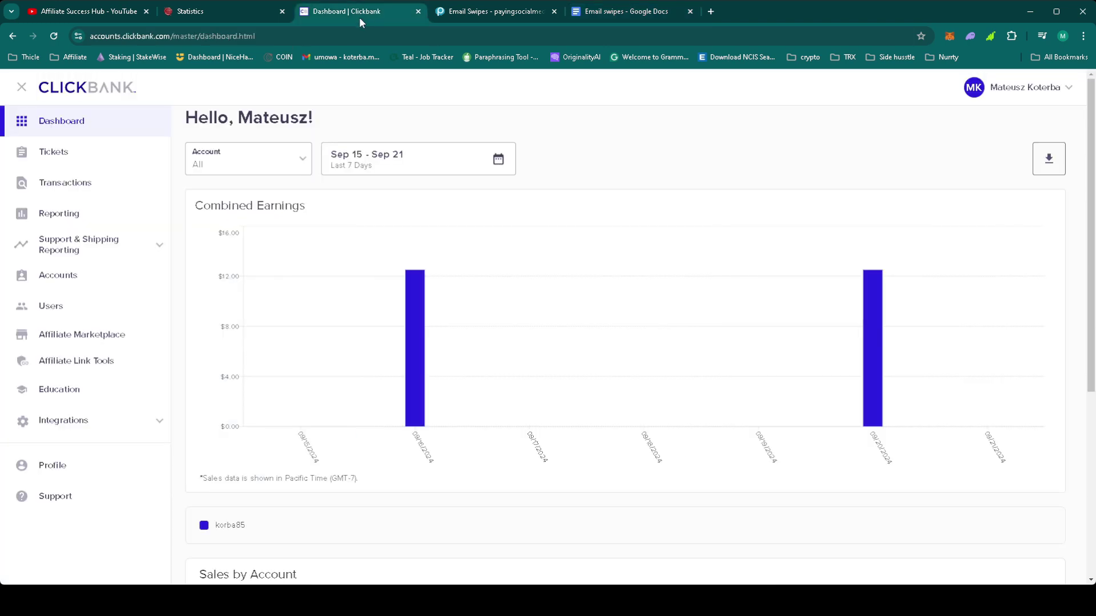
{"action": "left_click", "coordinate": [107, 365]}
{"action": "left_click", "coordinate": [348, 147]}
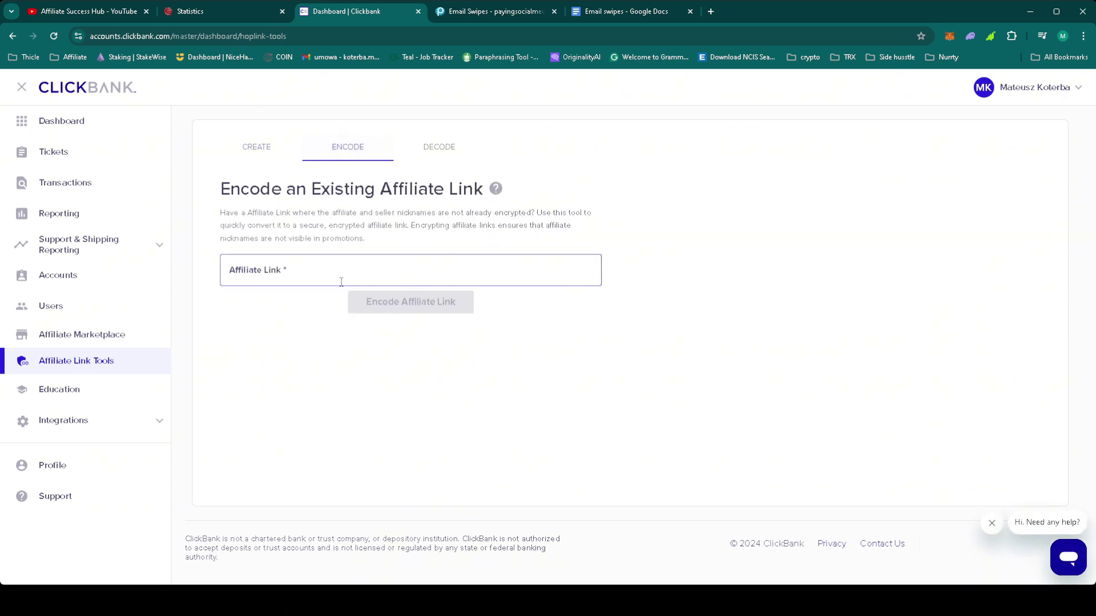
{"action": "left_click", "coordinate": [341, 275]}
{"action": "key", "text": "ctrl+v"}
{"action": "left_click", "coordinate": [410, 301]}
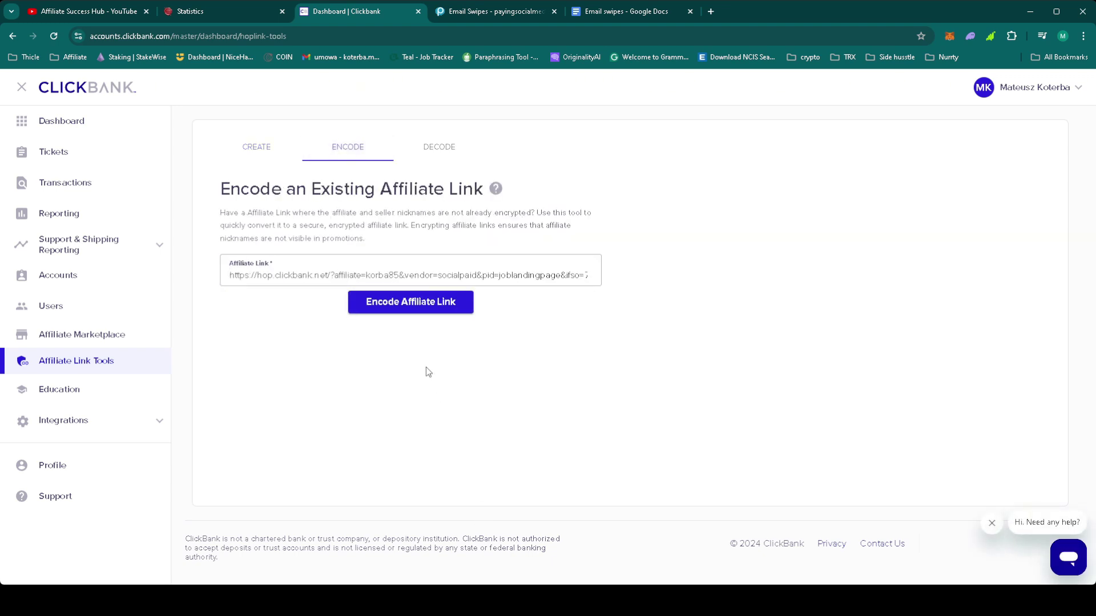
{"action": "left_click", "coordinate": [568, 356]}
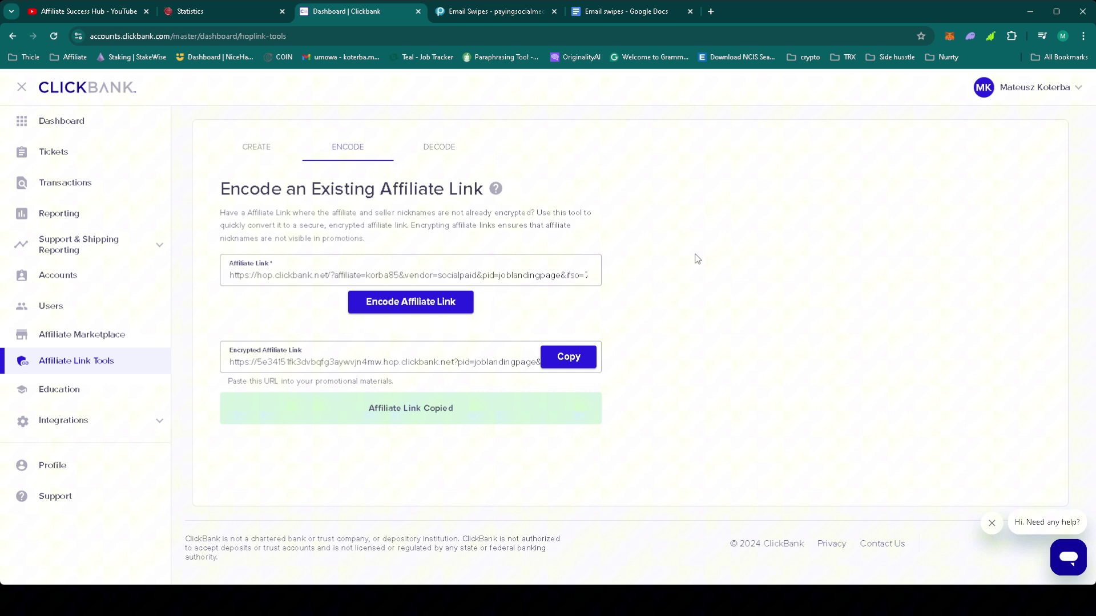
{"action": "left_click", "coordinate": [711, 11]}
Step: Load the encrypted link, confirming it reaches the '$750 per week posting comics' page
{"action": "key", "text": "ctrl+v"}
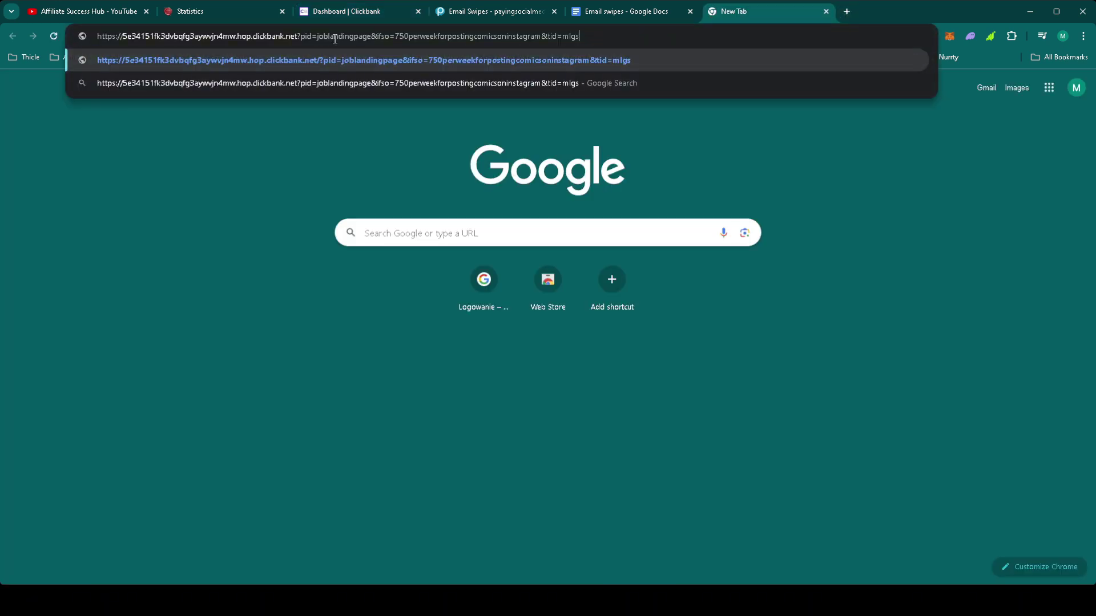
{"action": "key", "text": "Return"}
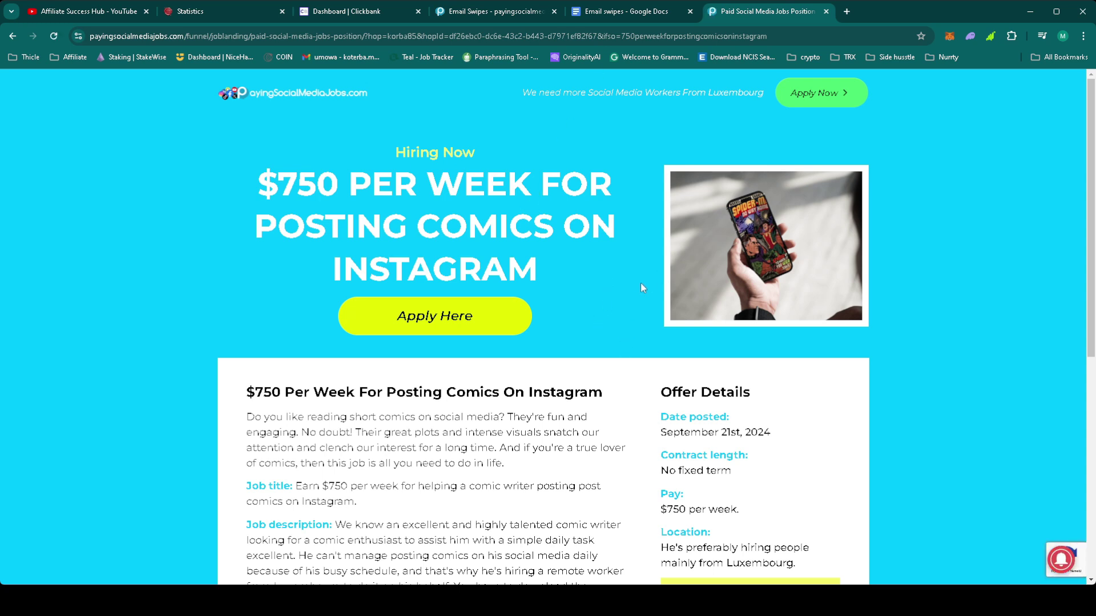
Step: Close the test tab and paste the encrypted link over the plain hoplink without formatting
{"action": "left_click", "coordinate": [825, 12]}
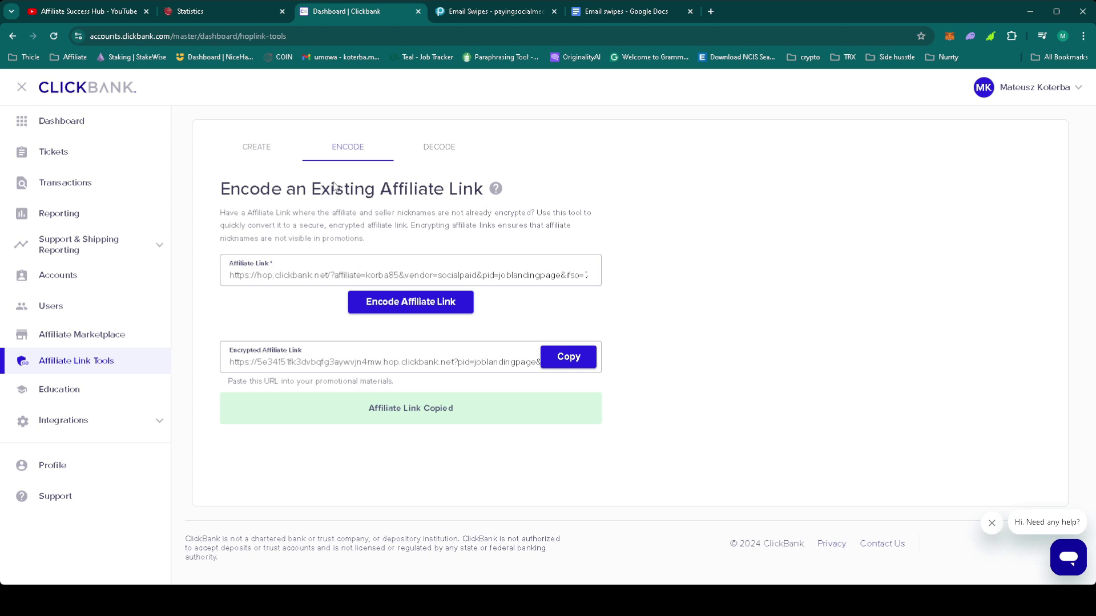
{"action": "left_click", "coordinate": [626, 12]}
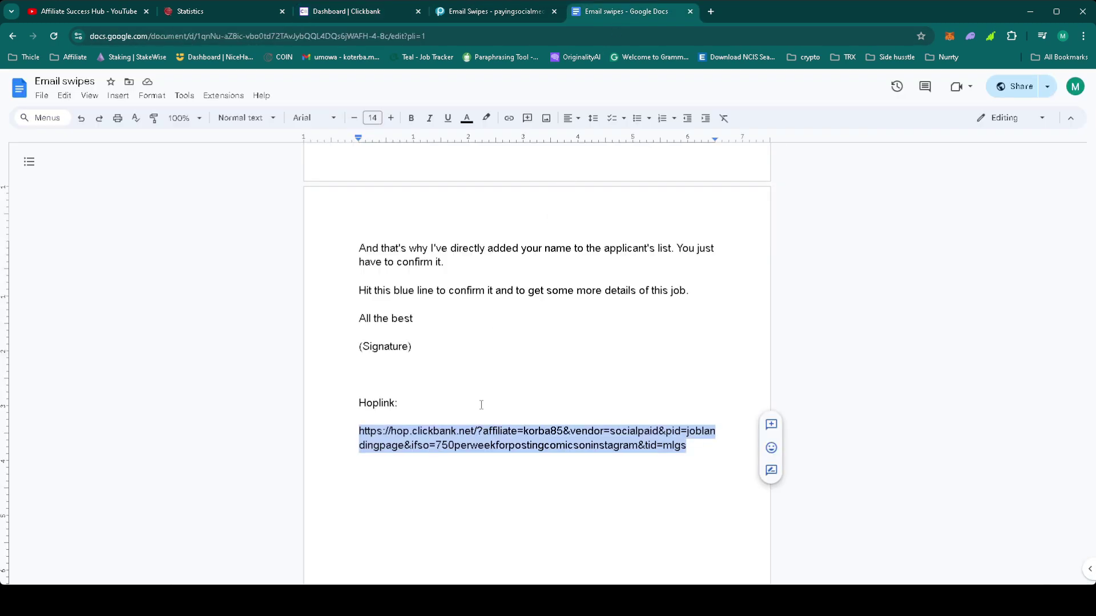
{"action": "right_click", "coordinate": [480, 437]}
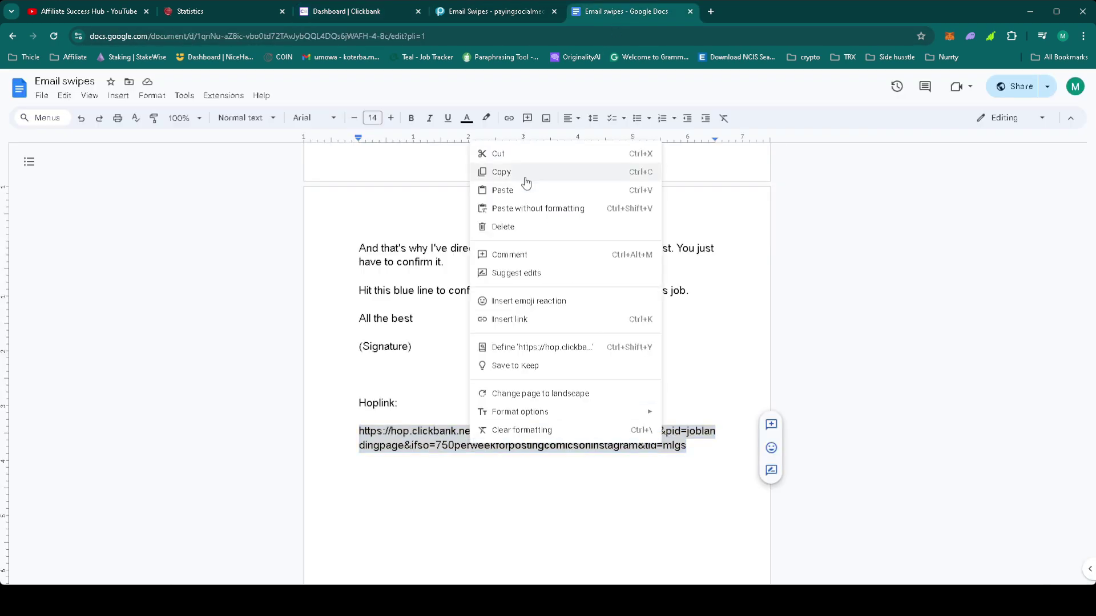
{"action": "left_click", "coordinate": [538, 208]}
Step: Compare the document against the original Email 4 swipe text on the affiliate page
{"action": "left_click", "coordinate": [496, 11]}
{"action": "left_click", "coordinate": [468, 384]}
{"action": "scroll", "coordinate": [478, 393], "scroll_direction": "up", "scroll_amount": 3}
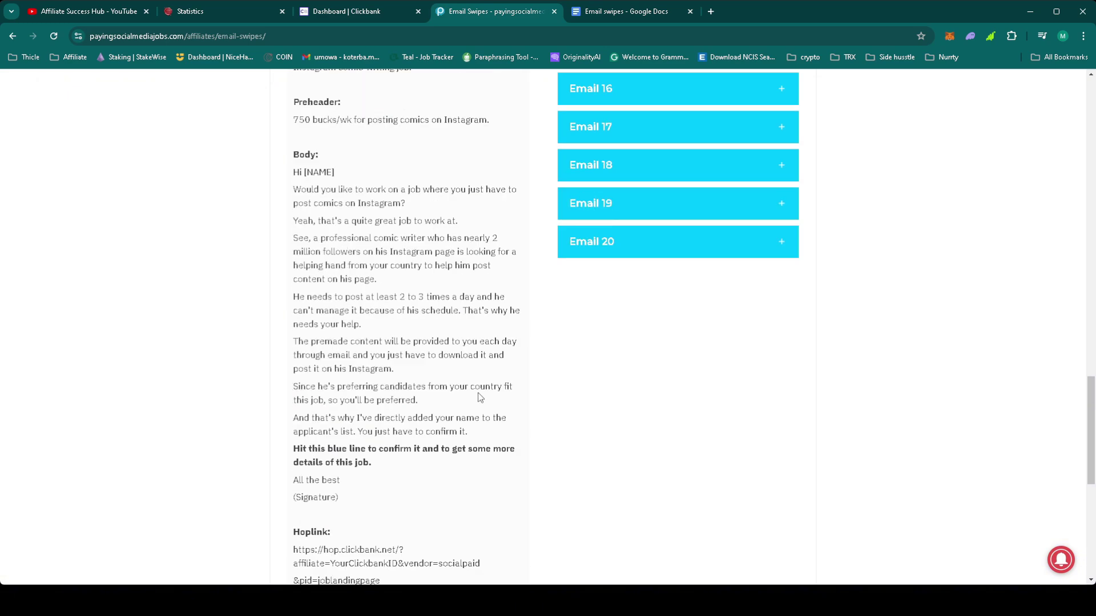
{"action": "scroll", "coordinate": [478, 393], "scroll_direction": "down", "scroll_amount": 2}
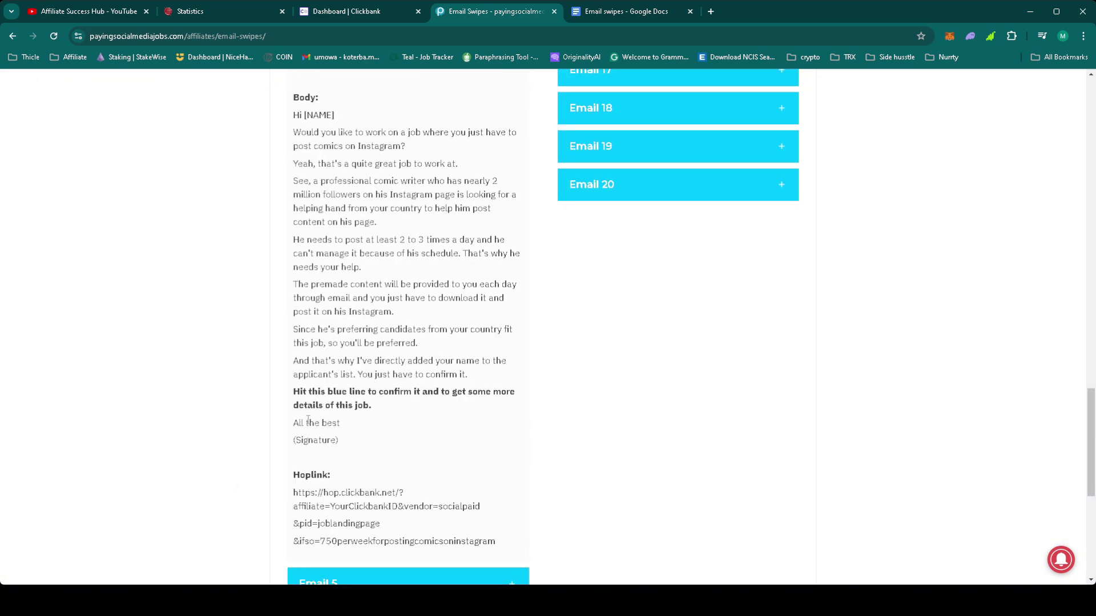
{"action": "left_click", "coordinate": [624, 12]}
Step: Link 'Hit this blue line' to the encrypted hoplink and select the (Signature) placeholder
{"action": "left_click_drag", "start_coordinate": [663, 446], "coordinate": [359, 426]}
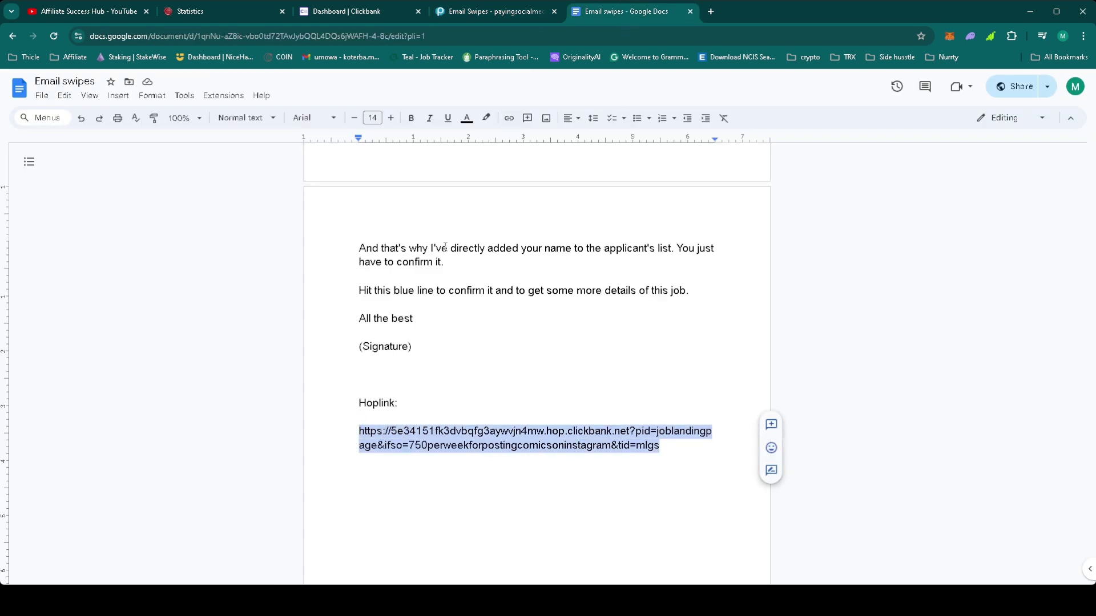
{"action": "left_click_drag", "start_coordinate": [692, 290], "coordinate": [357, 296]}
{"action": "right_click", "coordinate": [411, 291]}
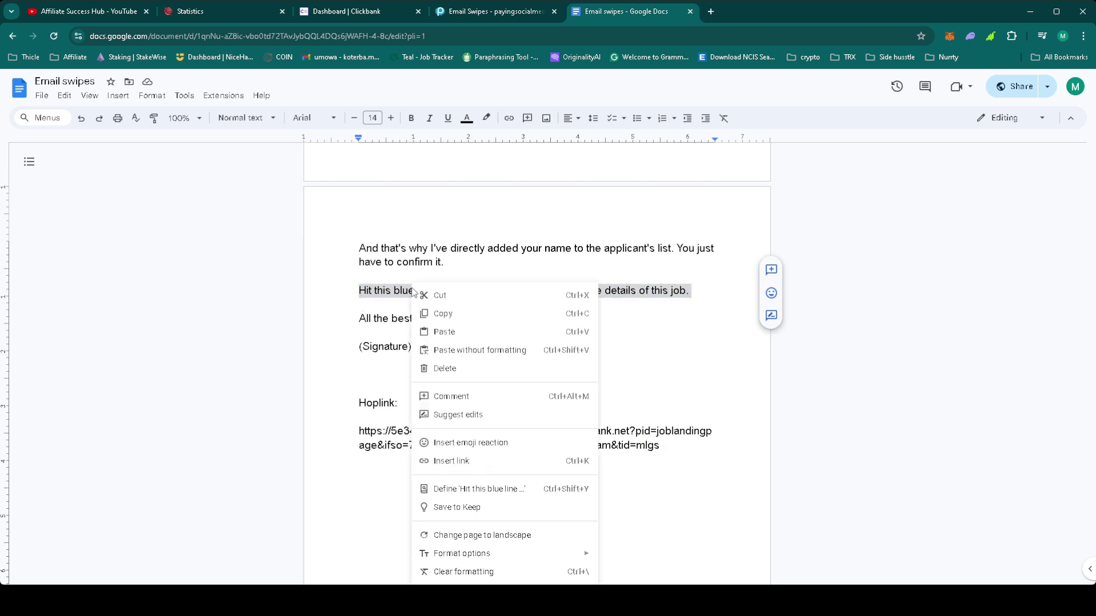
{"action": "left_click", "coordinate": [501, 469]}
{"action": "key", "text": "ctrl+v"}
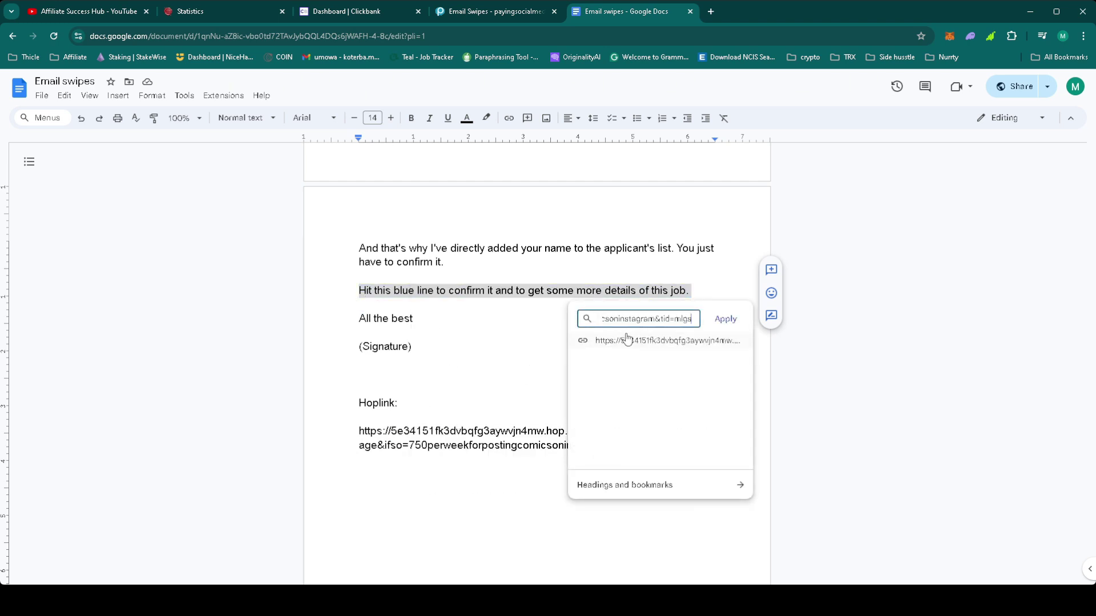
{"action": "left_click", "coordinate": [725, 318]}
{"action": "left_click_drag", "start_coordinate": [493, 346], "coordinate": [260, 331]}
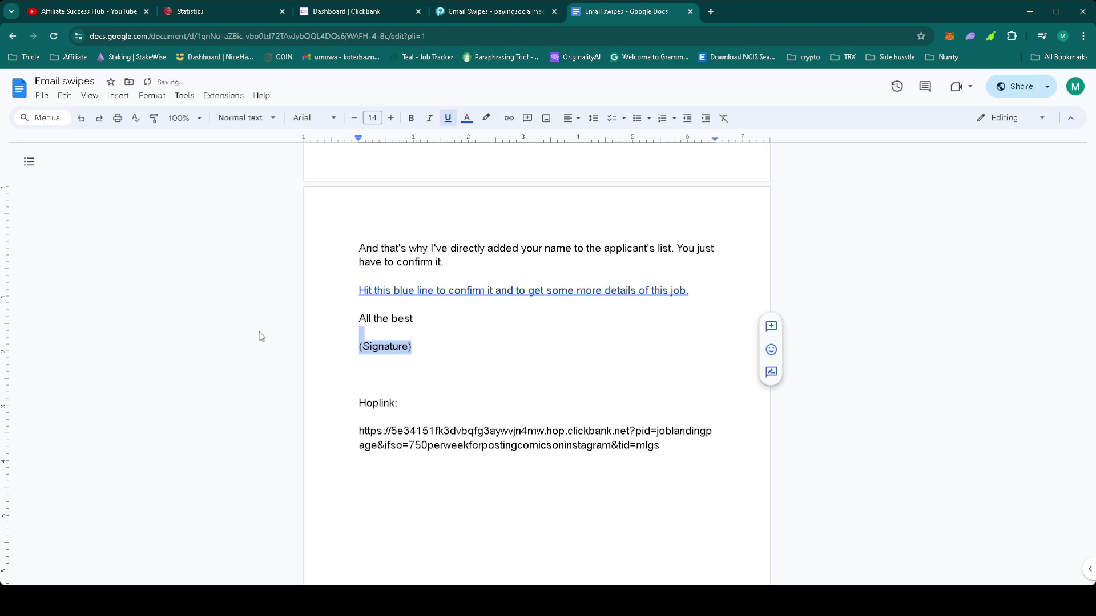
{"action": "type", "text": "Matt Koterba"}
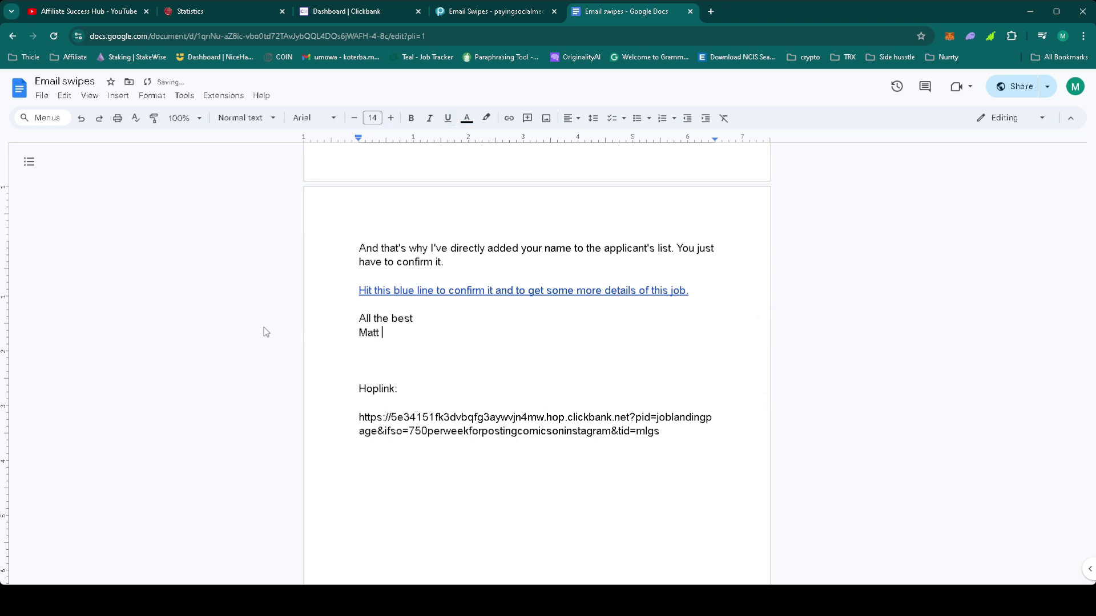
{"action": "scroll", "coordinate": [509, 272], "scroll_direction": "up", "scroll_amount": 5}
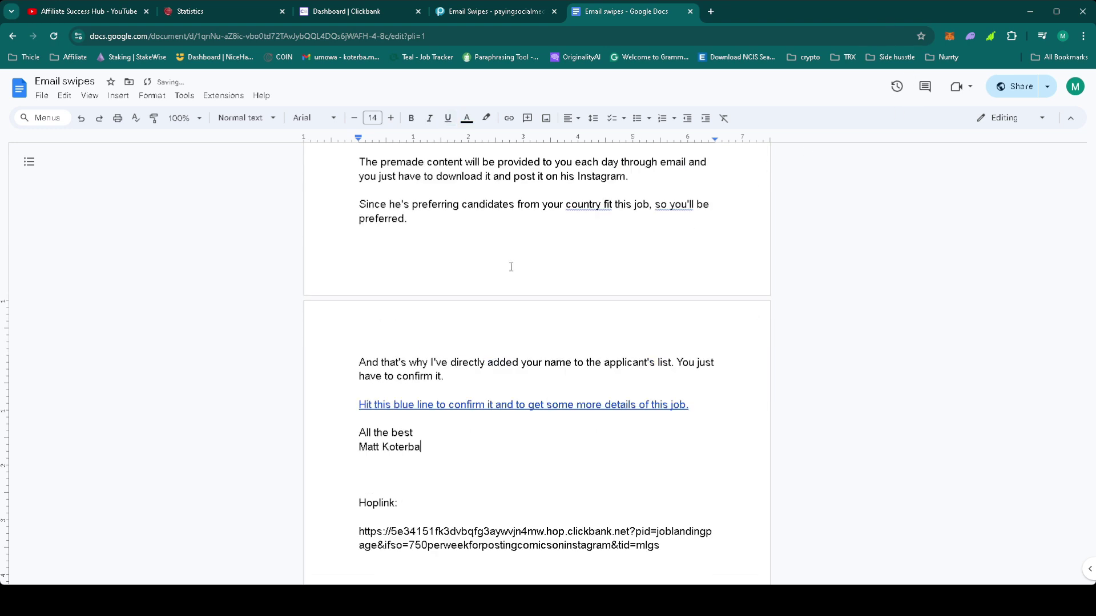
{"action": "scroll", "coordinate": [510, 272], "scroll_direction": "up", "scroll_amount": 5}
{"action": "scroll", "coordinate": [510, 273], "scroll_direction": "up", "scroll_amount": 5}
{"action": "scroll", "coordinate": [509, 272], "scroll_direction": "up", "scroll_amount": 3}
{"action": "scroll", "coordinate": [510, 273], "scroll_direction": "up", "scroll_amount": 2}
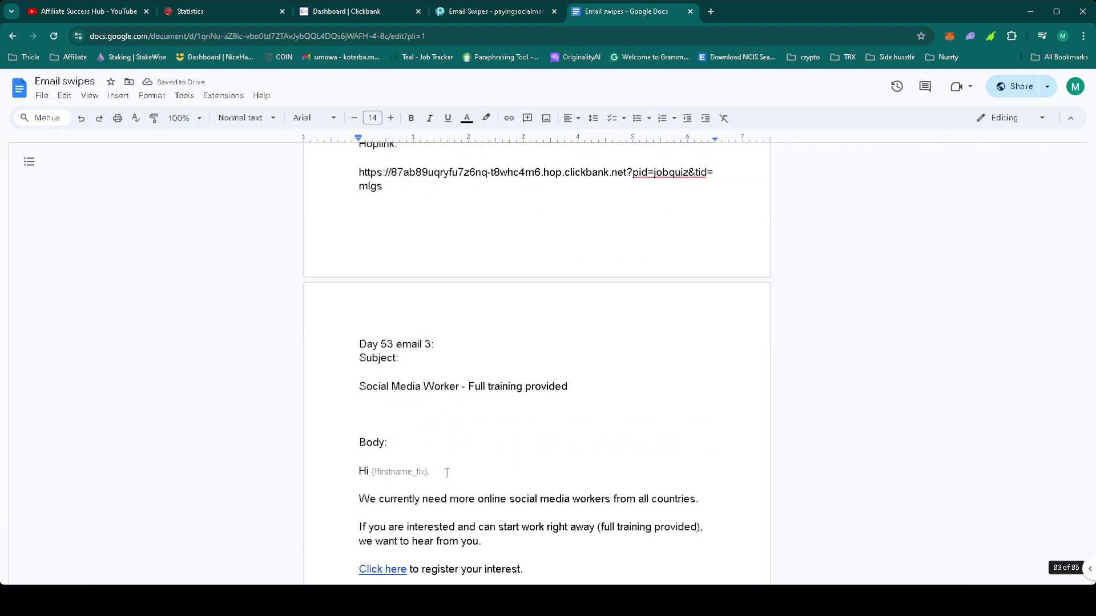
{"action": "left_click_drag", "start_coordinate": [448, 472], "coordinate": [368, 469]}
{"action": "key", "text": "ctrl+c"}
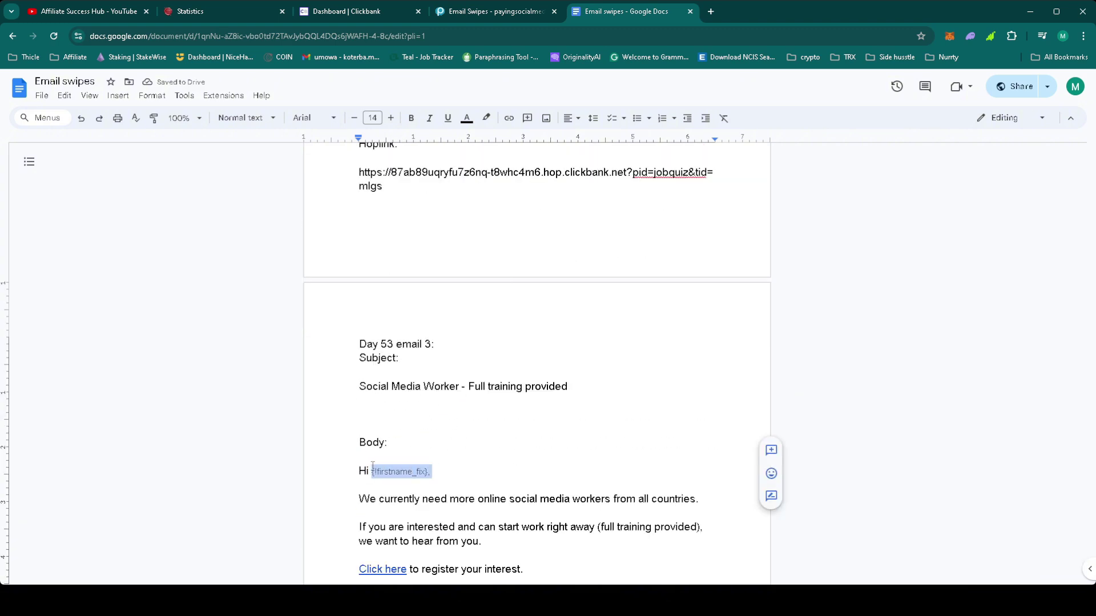
{"action": "scroll", "coordinate": [405, 499], "scroll_direction": "down", "scroll_amount": 5}
{"action": "scroll", "coordinate": [405, 498], "scroll_direction": "down", "scroll_amount": 5}
{"action": "scroll", "coordinate": [406, 498], "scroll_direction": "down", "scroll_amount": 3}
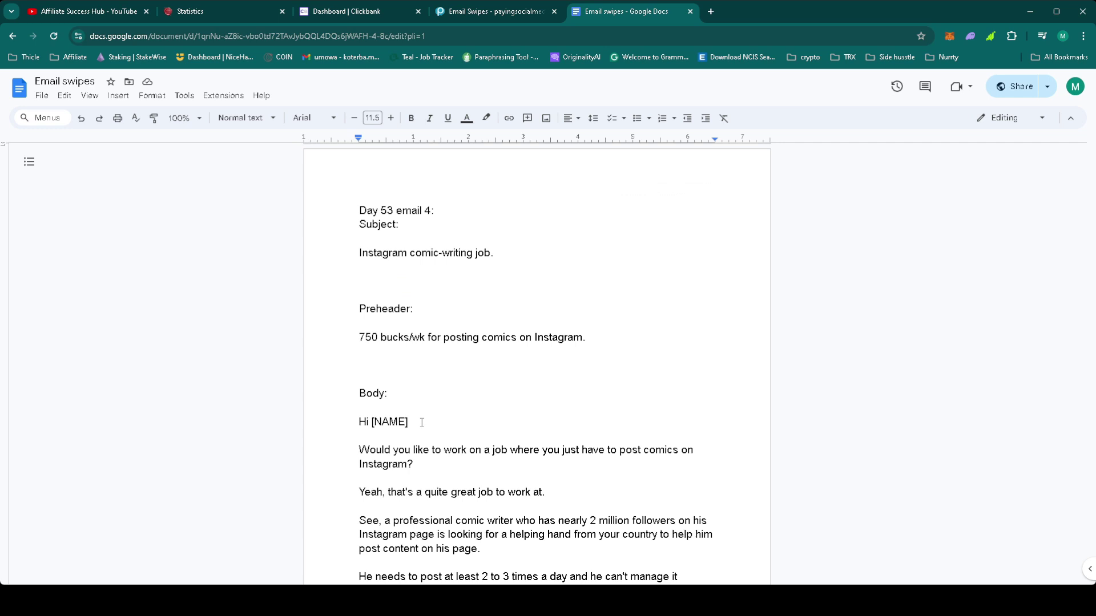
{"action": "left_click_drag", "start_coordinate": [409, 421], "coordinate": [371, 421]}
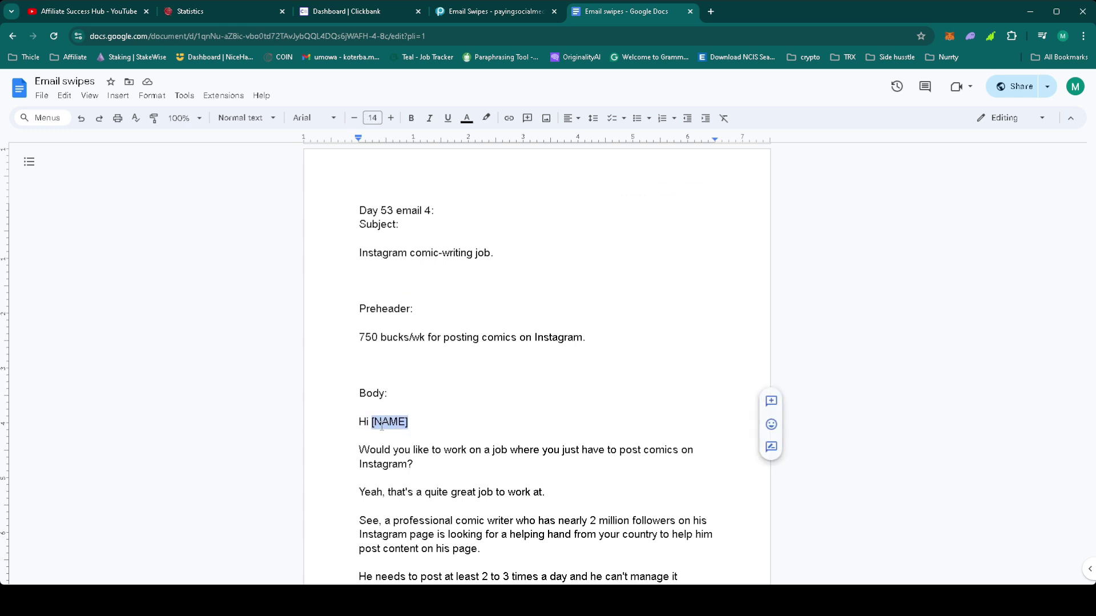
Step: Paste the {!firstname_fix} merge tag over [NAME] in the 'Hi' greeting
{"action": "key", "text": "ctrl+v"}
{"action": "scroll", "coordinate": [431, 417], "scroll_direction": "down", "scroll_amount": 5}
{"action": "scroll", "coordinate": [430, 419], "scroll_direction": "down", "scroll_amount": 5}
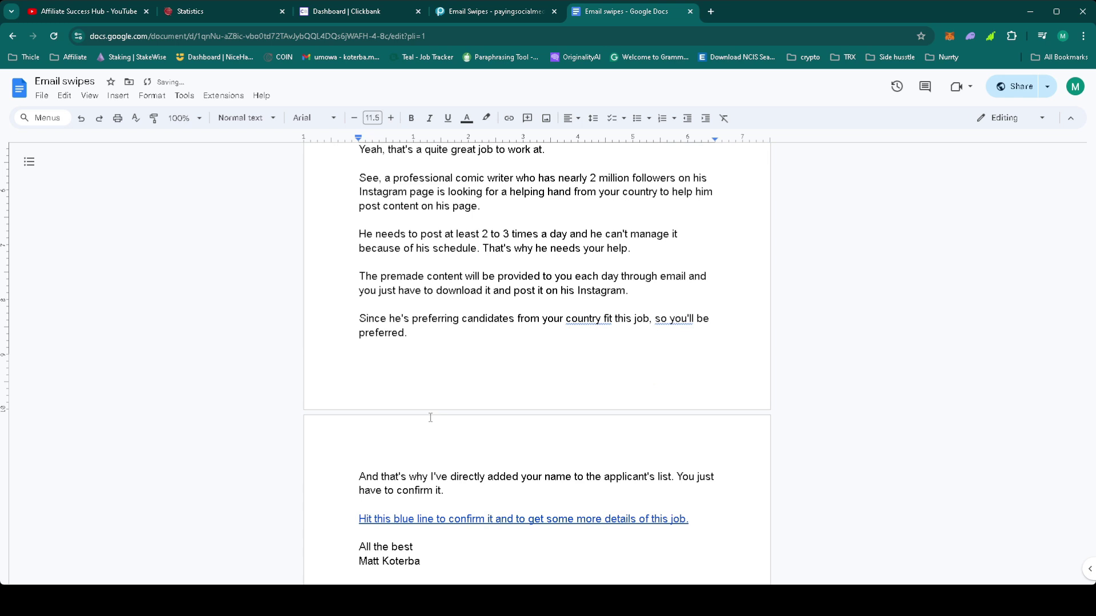
{"action": "scroll", "coordinate": [430, 418], "scroll_direction": "up", "scroll_amount": 3}
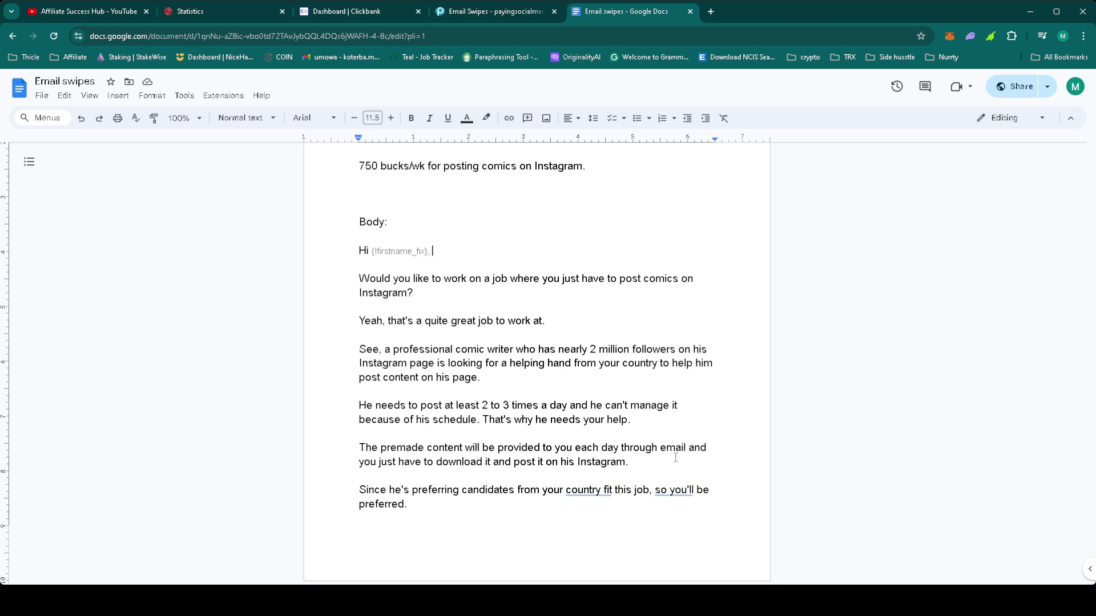
{"action": "scroll", "coordinate": [676, 458], "scroll_direction": "down", "scroll_amount": 3}
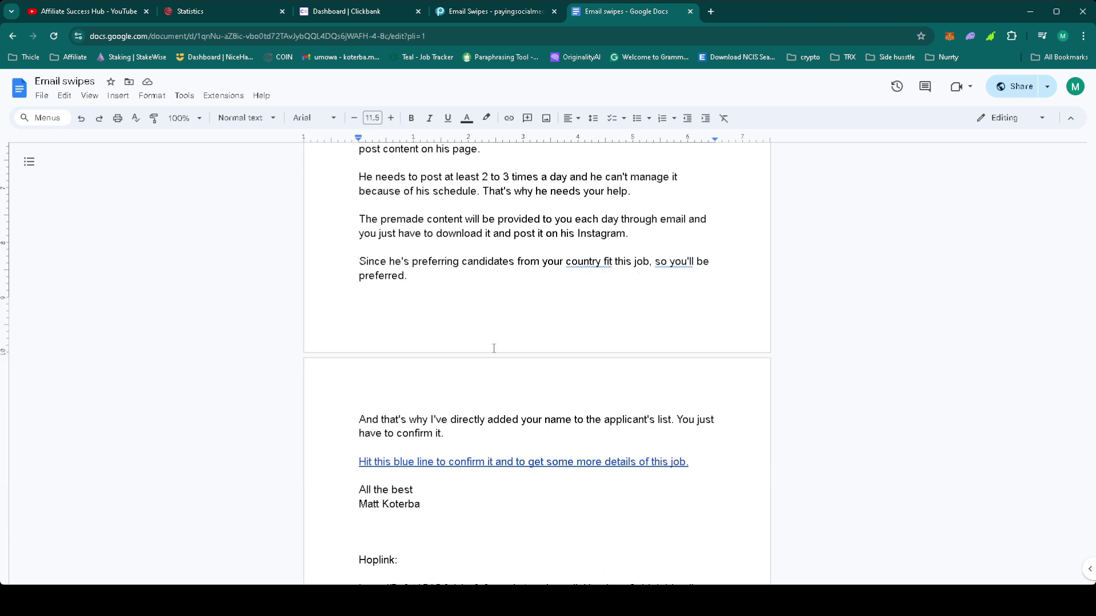
{"action": "scroll", "coordinate": [493, 348], "scroll_direction": "down", "scroll_amount": 2}
{"action": "scroll", "coordinate": [493, 349], "scroll_direction": "up", "scroll_amount": 10}
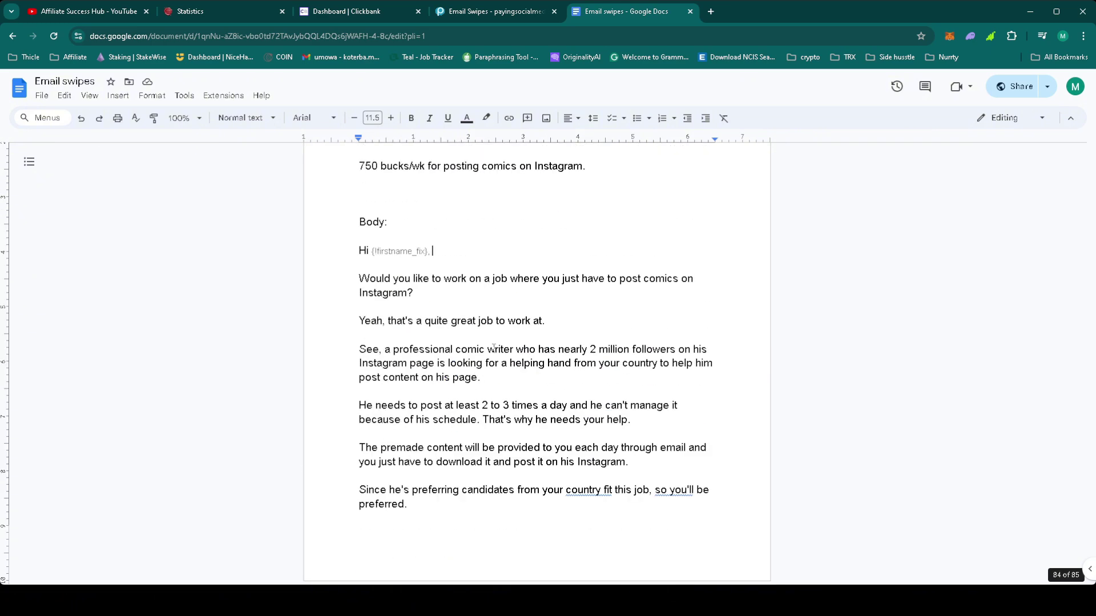
{"action": "scroll", "coordinate": [493, 349], "scroll_direction": "up", "scroll_amount": 5}
Step: Open MyLeadGenSecret's Mailing System and select all 12,800 dated leads
{"action": "left_click", "coordinate": [231, 10]}
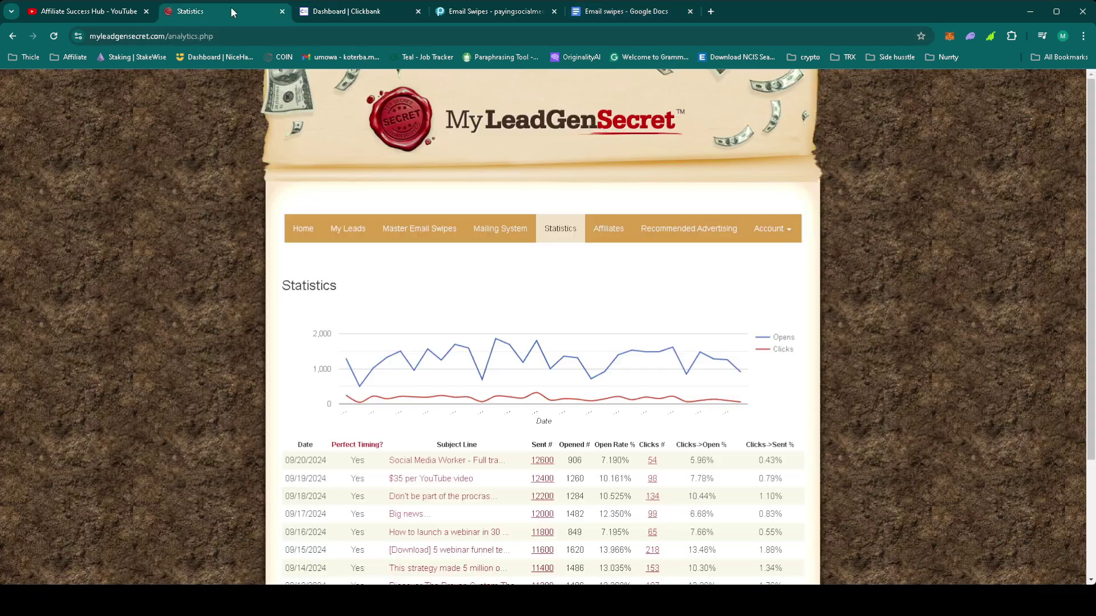
{"action": "left_click", "coordinate": [501, 229]}
{"action": "left_click", "coordinate": [402, 425]}
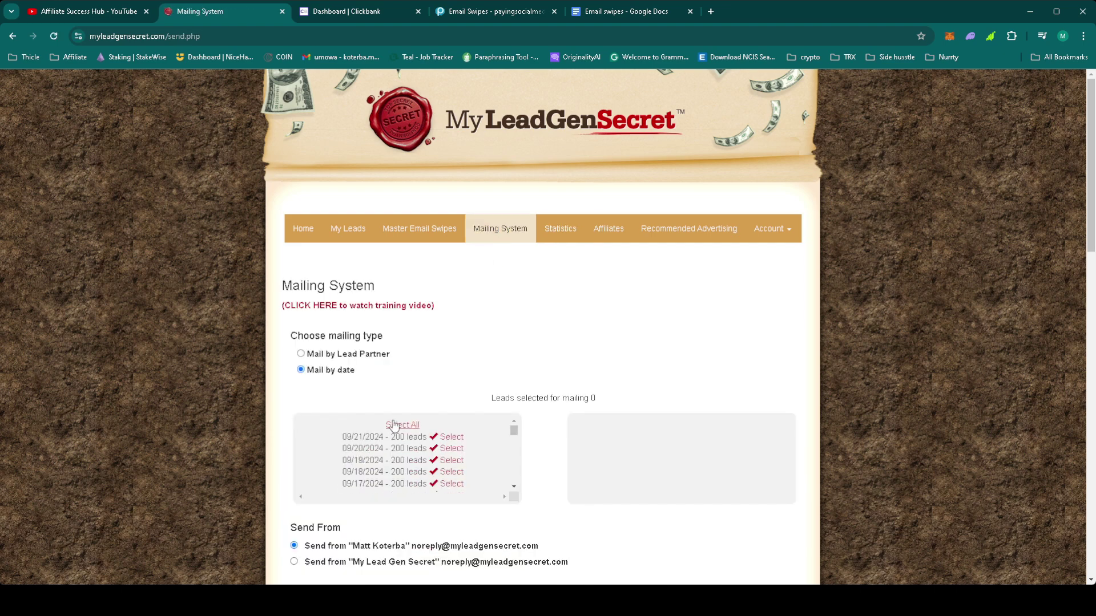
{"action": "scroll", "coordinate": [492, 339], "scroll_direction": "down", "scroll_amount": 2}
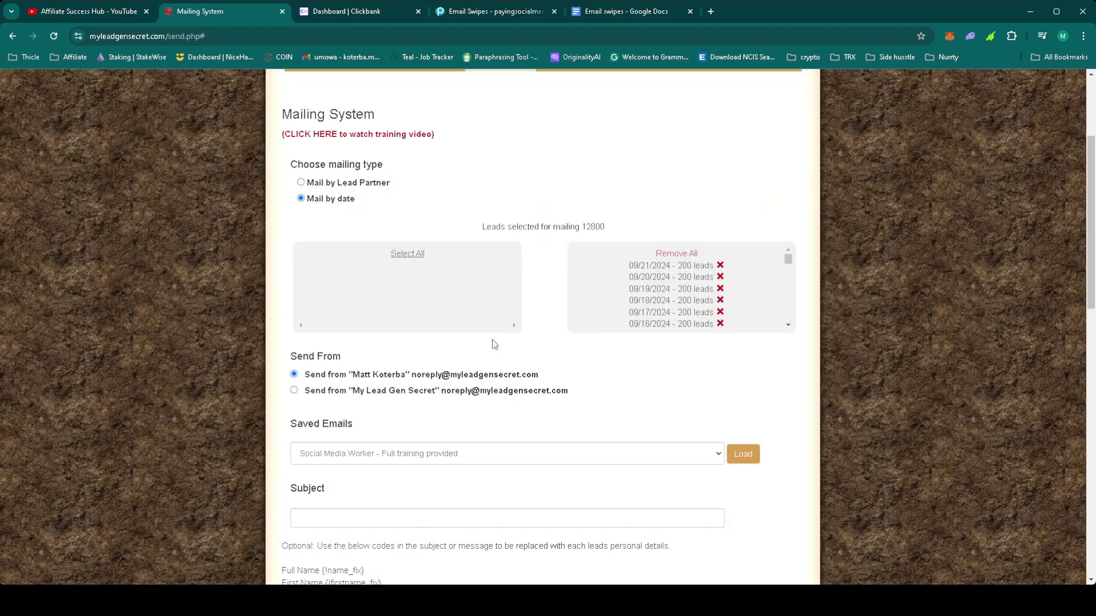
Step: Copy 'Instagram comic-writing job.' from the doc into the mailing's Subject field
{"action": "left_click", "coordinate": [630, 11]}
{"action": "triple_click", "coordinate": [411, 310]}
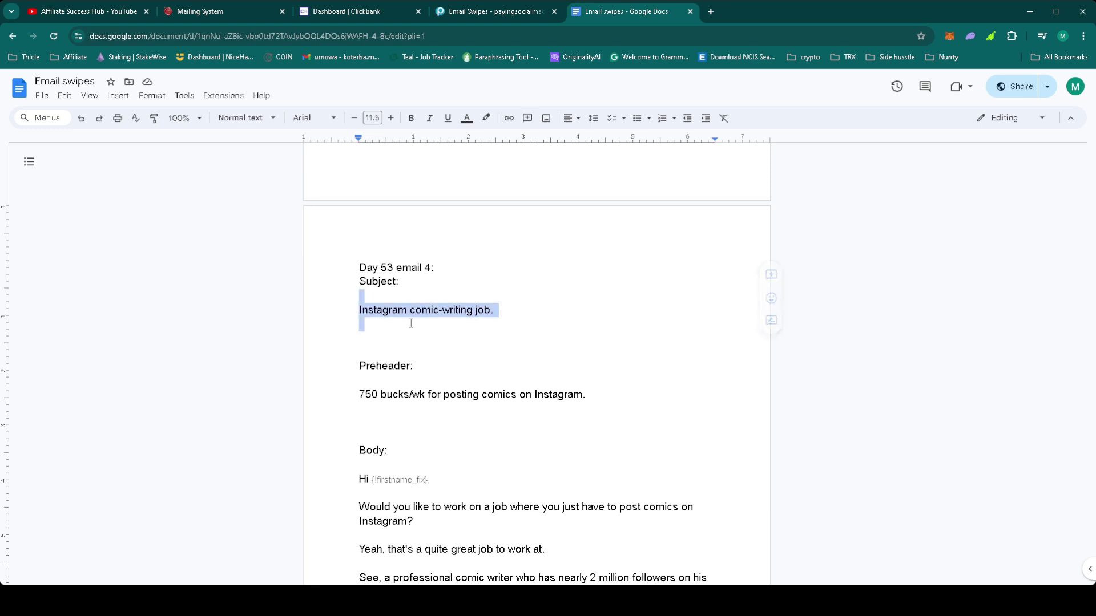
{"action": "left_click", "coordinate": [517, 310]}
{"action": "left_click_drag", "start_coordinate": [495, 310], "coordinate": [359, 310]}
{"action": "key", "text": "ctrl+c"}
{"action": "left_click", "coordinate": [200, 12]}
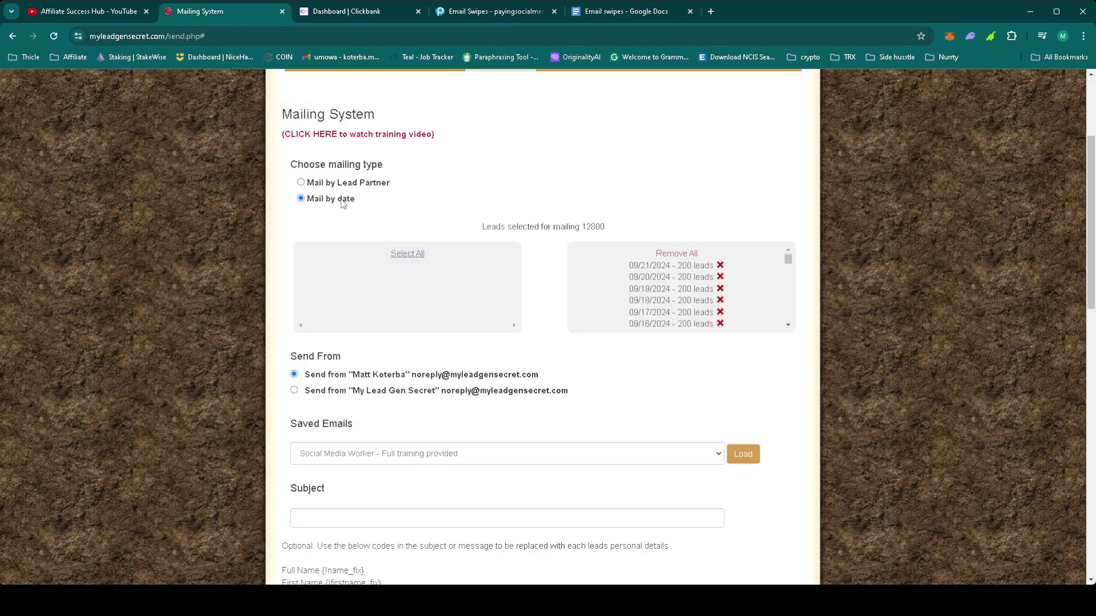
{"action": "left_click", "coordinate": [505, 518]}
{"action": "key", "text": "ctrl+v"}
{"action": "left_click", "coordinate": [613, 11]}
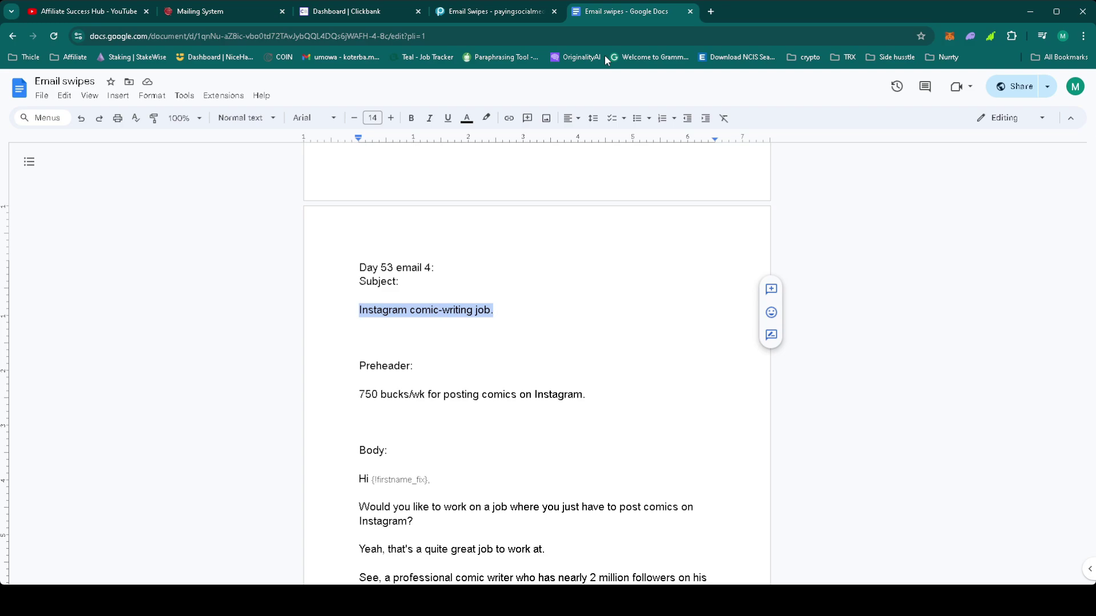
{"action": "scroll", "coordinate": [537, 343], "scroll_direction": "down", "scroll_amount": 3}
{"action": "left_click_drag", "start_coordinate": [359, 250], "coordinate": [451, 332]}
{"action": "scroll", "coordinate": [514, 342], "scroll_direction": "down", "scroll_amount": 6}
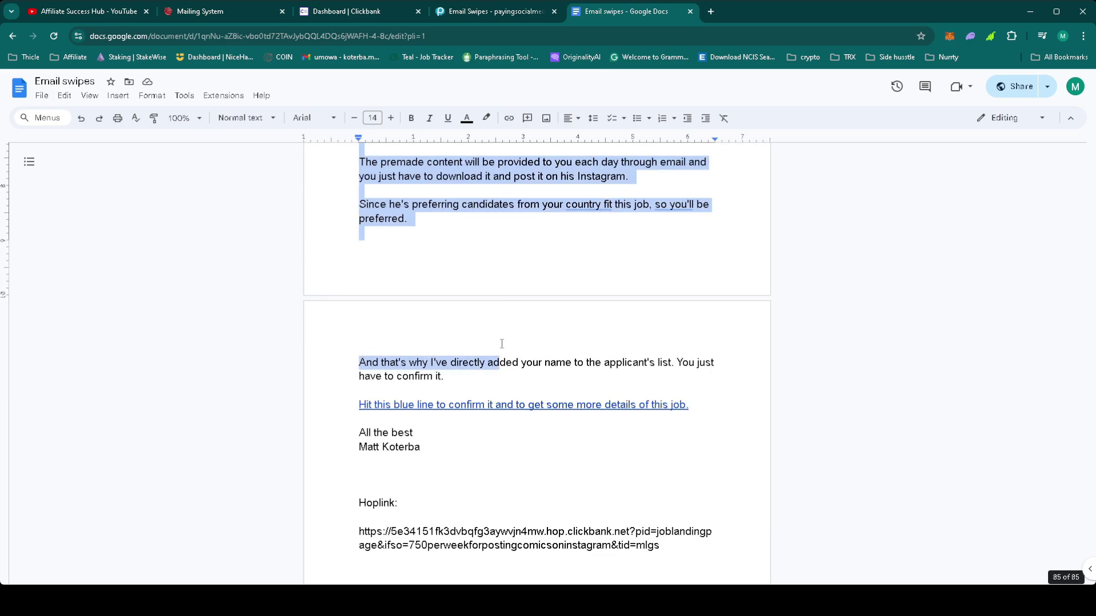
Step: Replace the placeholder message text with the swipe body copied from the doc
{"action": "key", "text": "ctrl+c"}
{"action": "left_click", "coordinate": [199, 11]}
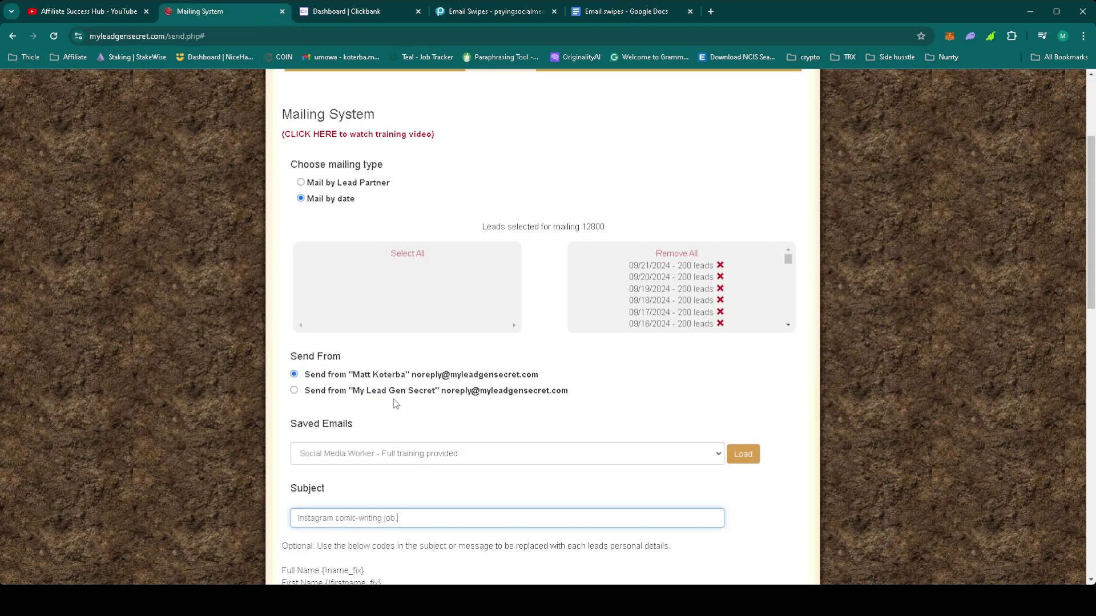
{"action": "scroll", "coordinate": [403, 394], "scroll_direction": "down", "scroll_amount": 10}
{"action": "scroll", "coordinate": [539, 338], "scroll_direction": "down", "scroll_amount": 5}
{"action": "left_click", "coordinate": [539, 339]}
{"action": "key", "text": "ctrl+a"}
{"action": "key", "text": "ctrl+v"}
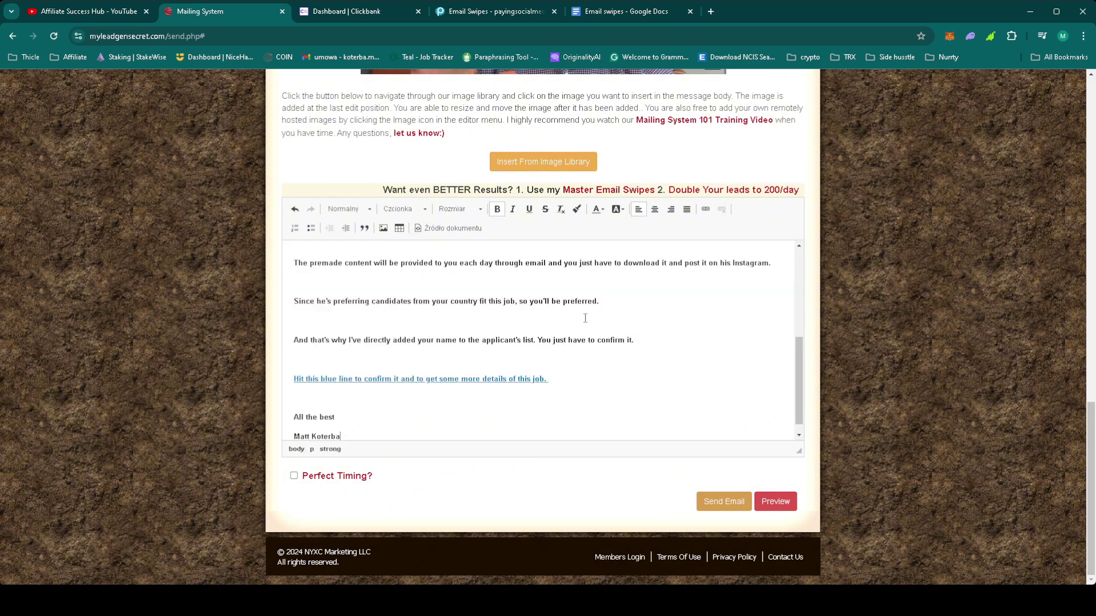
Step: Bold only the call-to-action link line, enable Perfect Timing, and send the email
{"action": "key", "text": "ctrl+a"}
{"action": "key", "text": "ctrl+b"}
{"action": "left_click", "coordinate": [594, 383]}
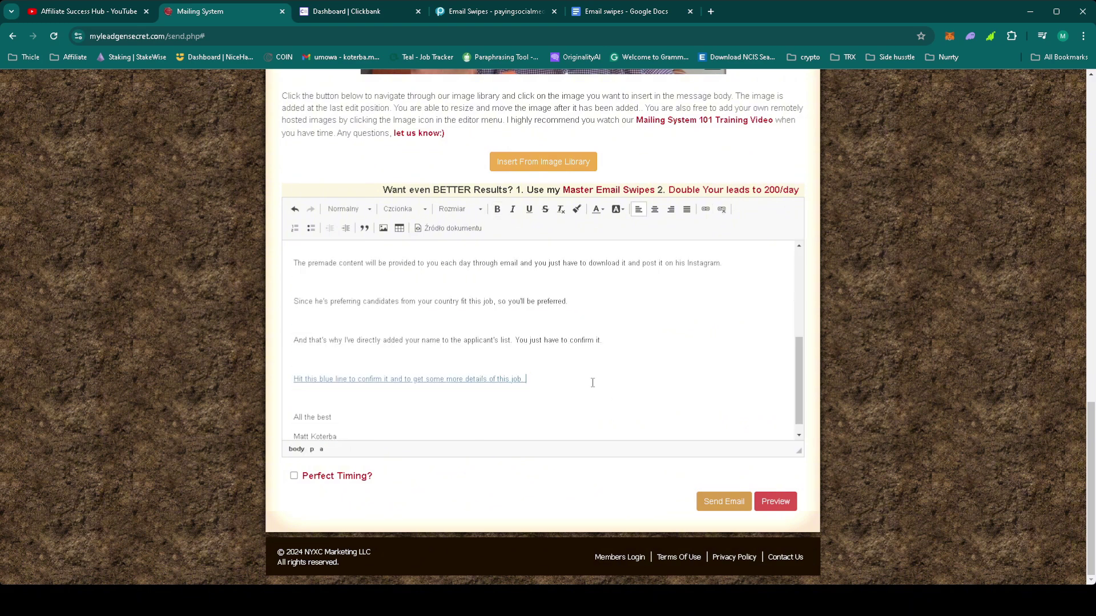
{"action": "left_click_drag", "start_coordinate": [524, 378], "coordinate": [293, 378]}
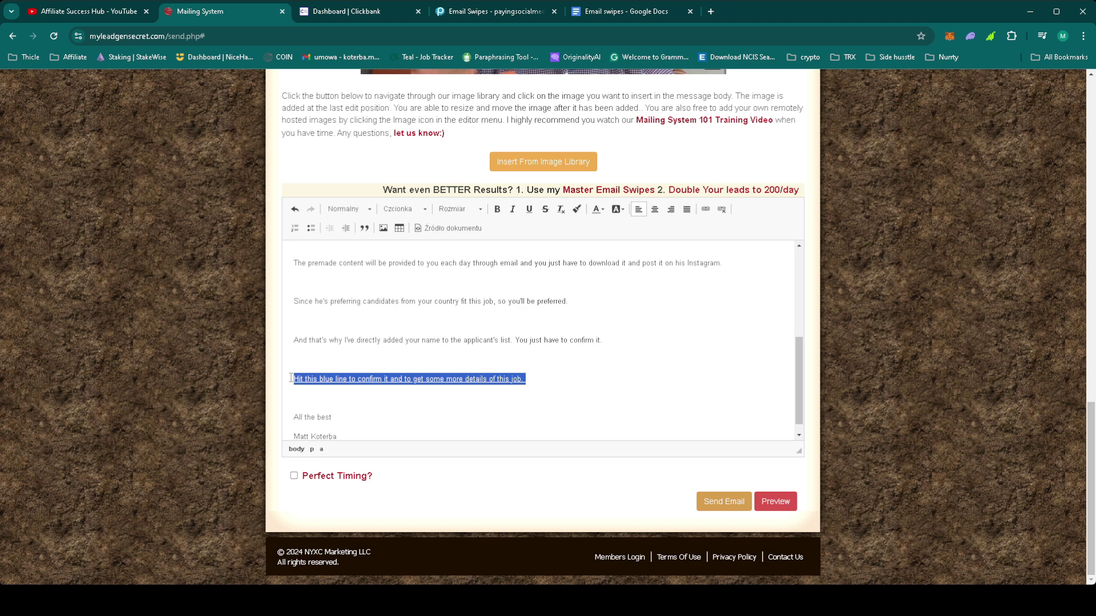
{"action": "key", "text": "ctrl+b"}
{"action": "left_click", "coordinate": [294, 398]}
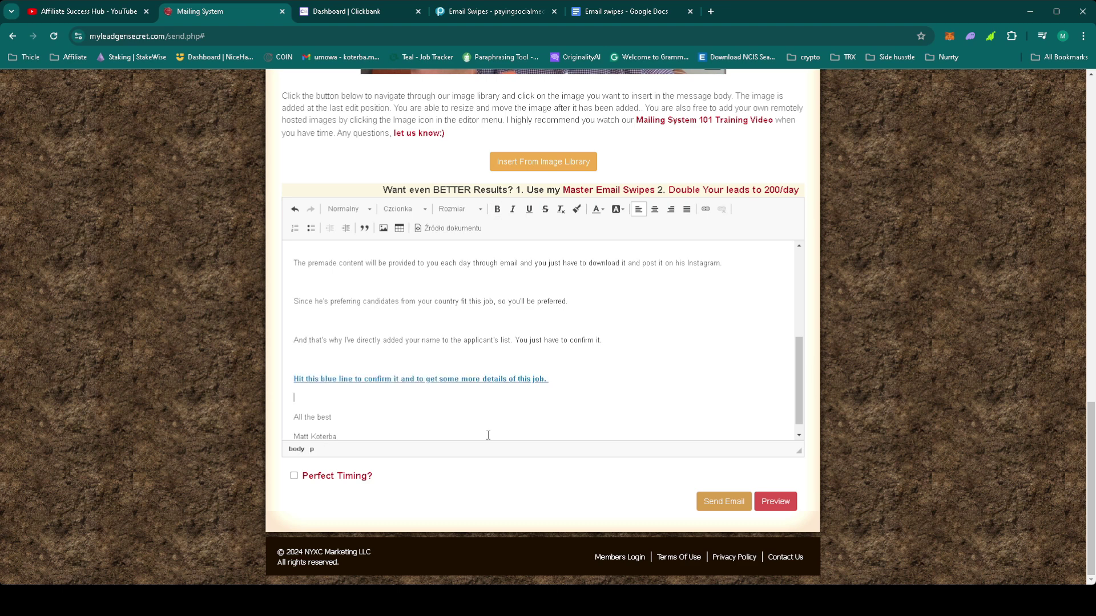
{"action": "left_click", "coordinate": [294, 476]}
{"action": "left_click", "coordinate": [723, 501]}
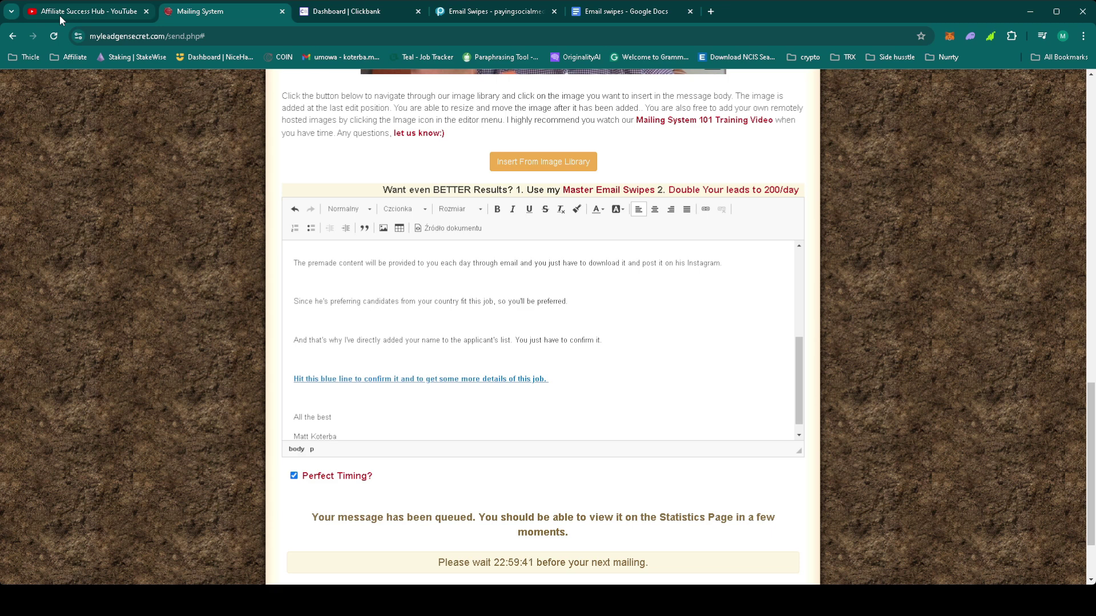
Step: Switch to the 'Affiliate Success Hub - YouTube' tab showing the channel home page
{"action": "left_click", "coordinate": [59, 14]}
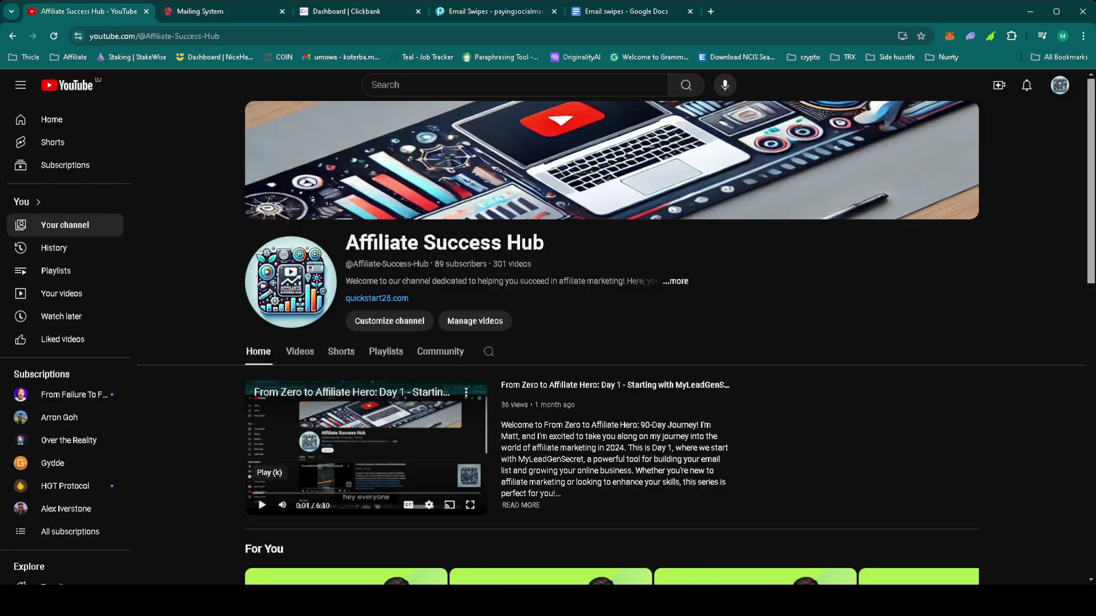